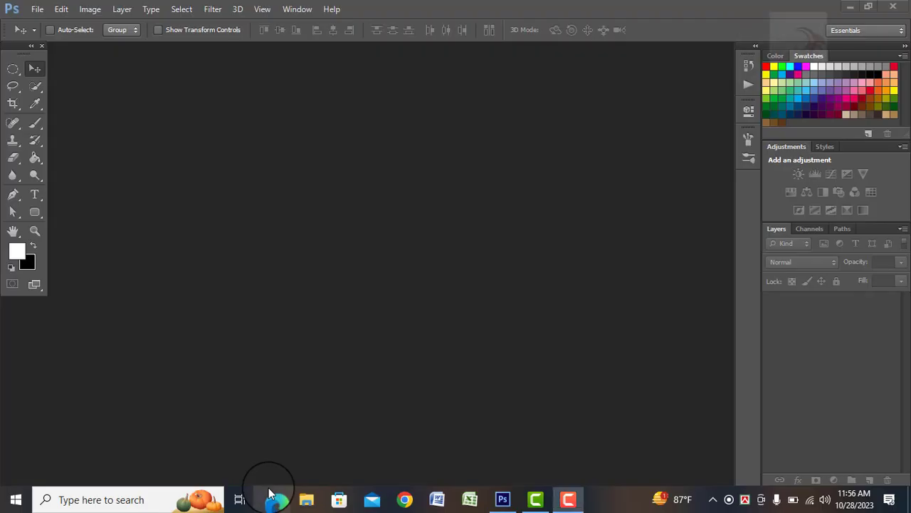
Open the orchard photo from Downloads.
left_click(32, 9)
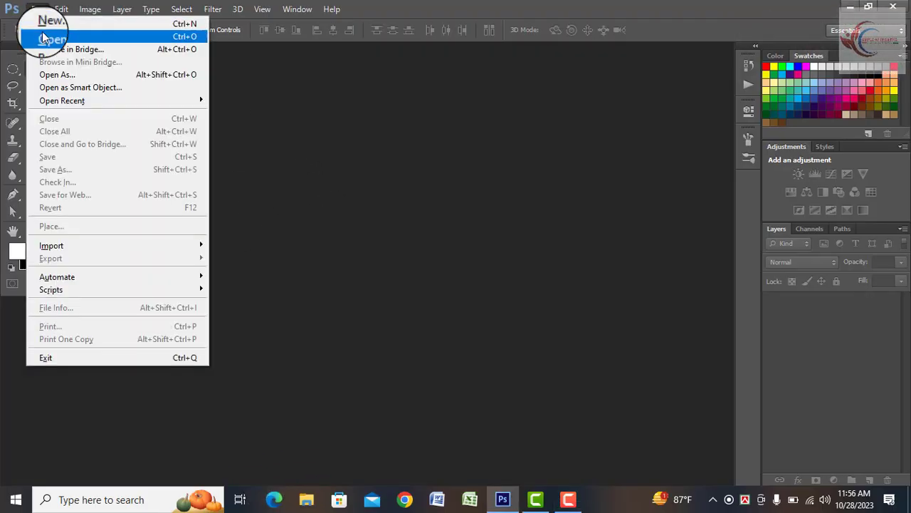
left_click(43, 38)
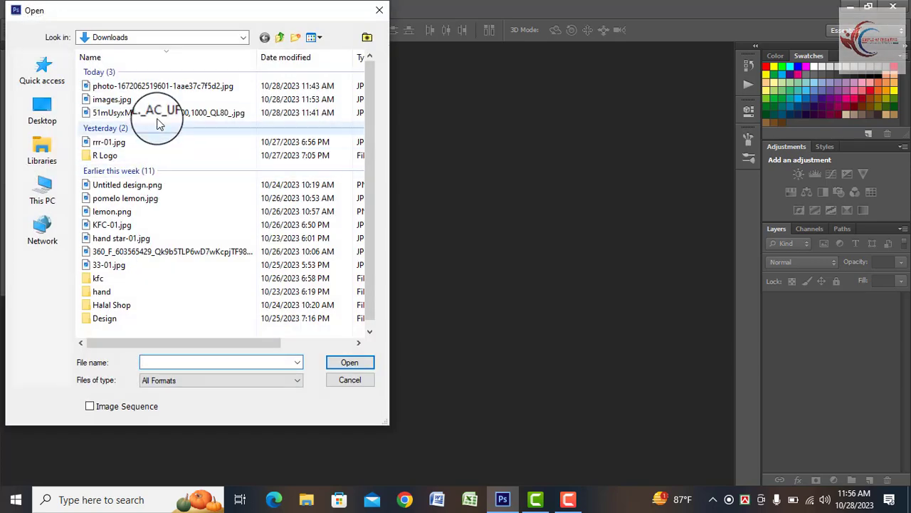
left_click(168, 113)
left_click(349, 364)
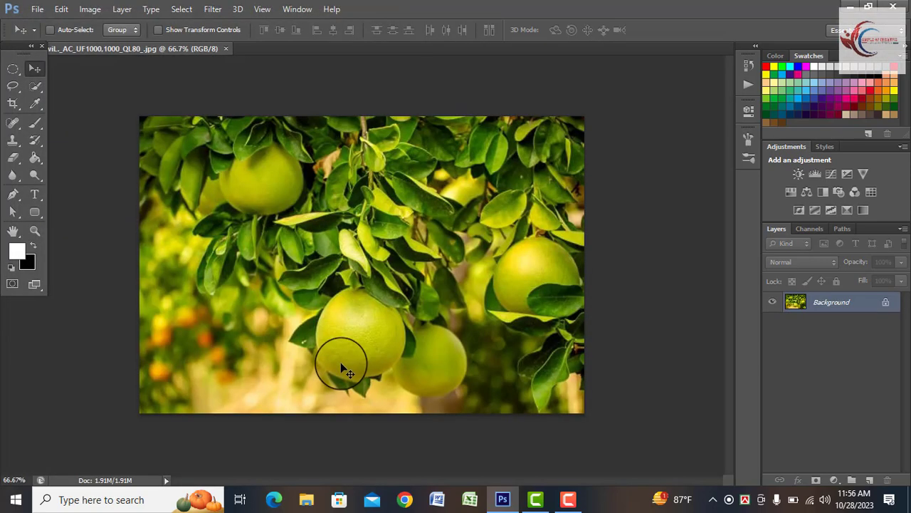
Apply a Gaussian Blur with a radius of about 10 pixels to the photo.
left_click(214, 9)
mouse_move(285, 144)
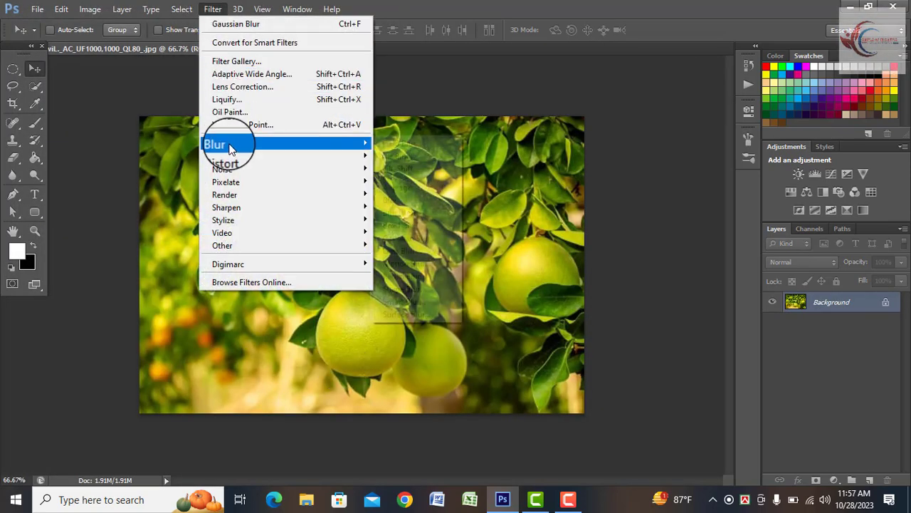
left_click(408, 237)
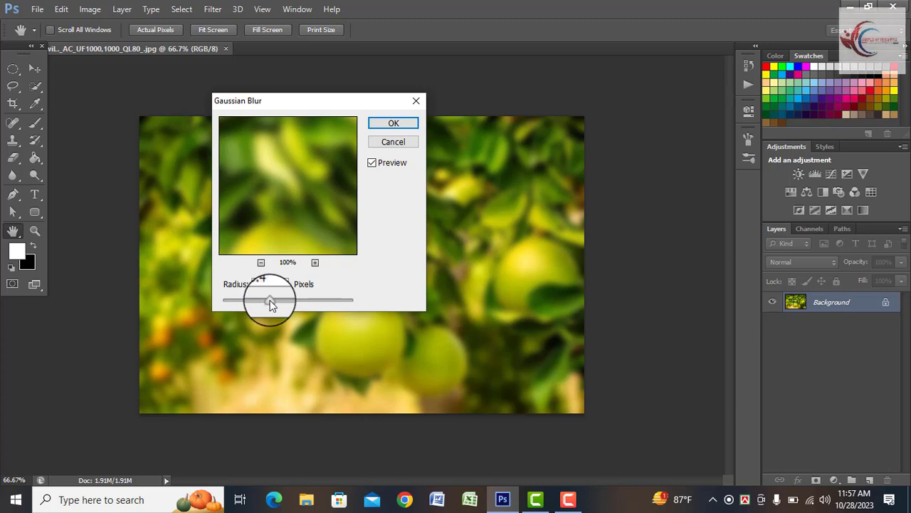
left_click_drag(265, 300, 276, 305)
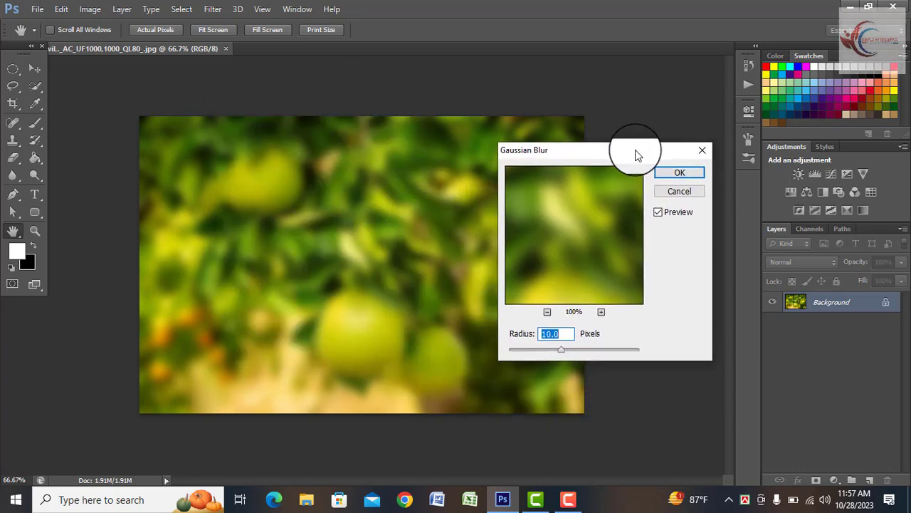
left_click_drag(349, 105, 377, 145)
left_click(431, 162)
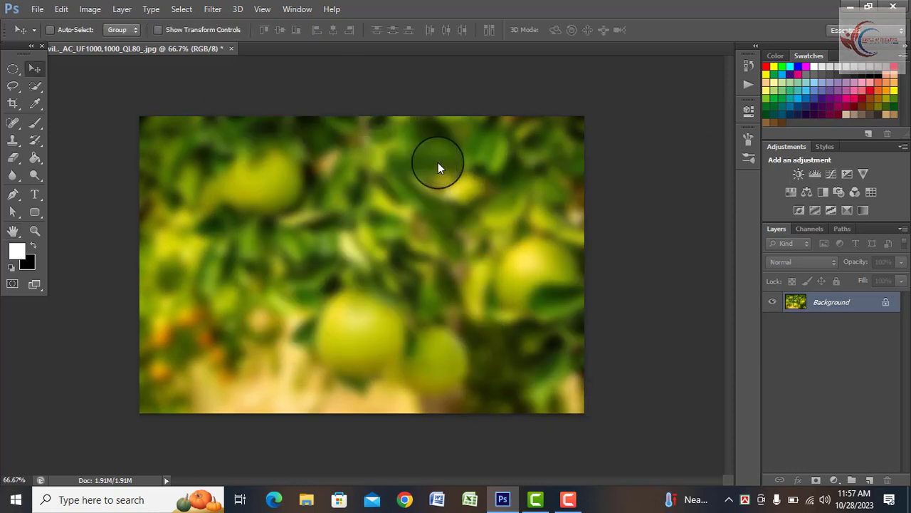
Open lemon.png and drag the pomelo into the orchard document.
left_click(38, 11)
left_click(37, 33)
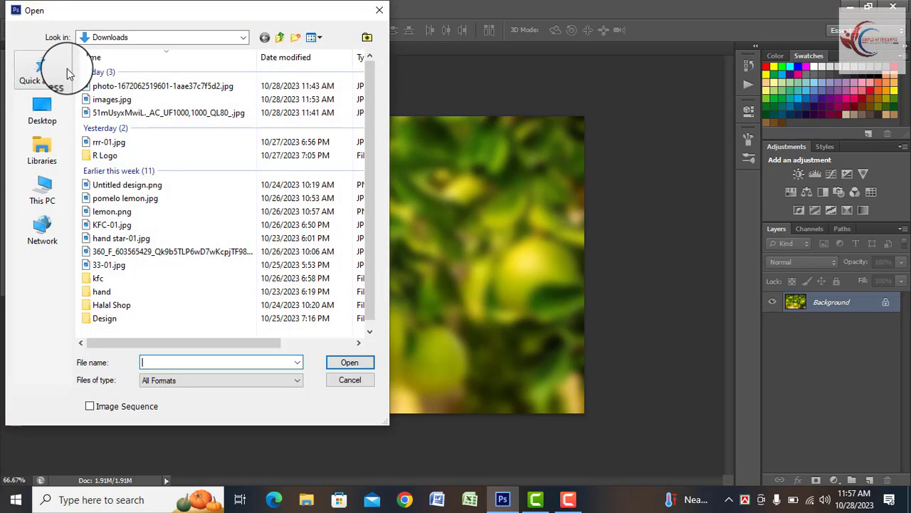
left_click(112, 211)
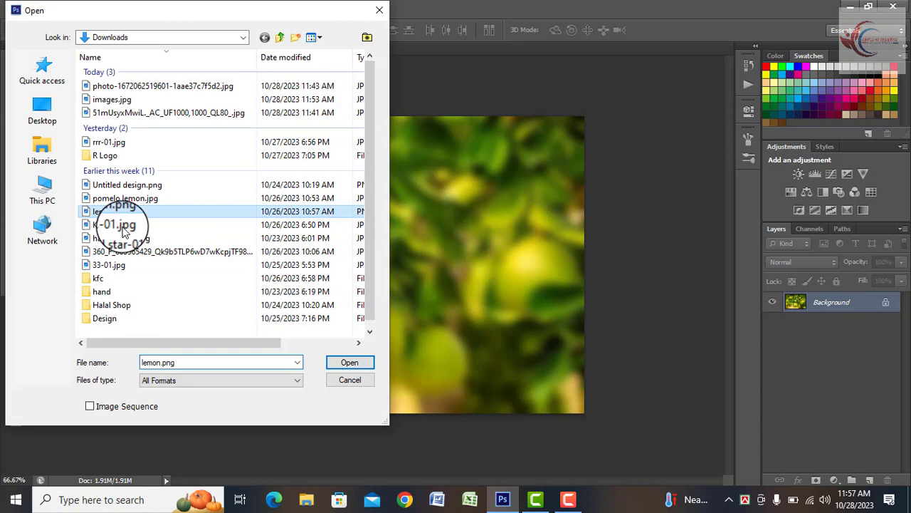
left_click(349, 362)
mouse_move(346, 359)
left_mouse_down()
mouse_move(189, 48)
mouse_move(371, 278)
mouse_move(358, 315)
left_mouse_up()
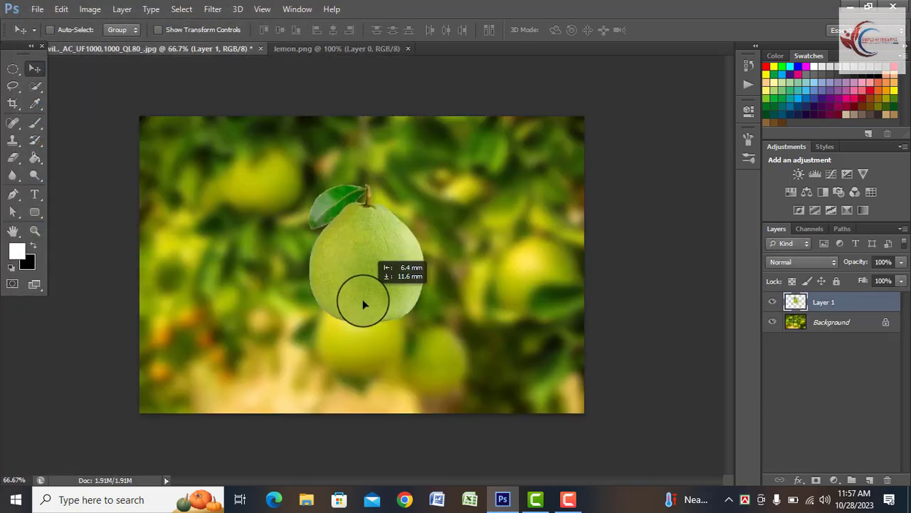
Free-transform the pomelo to enlarge it and centre it over the orchard.
key("ctrl+t")
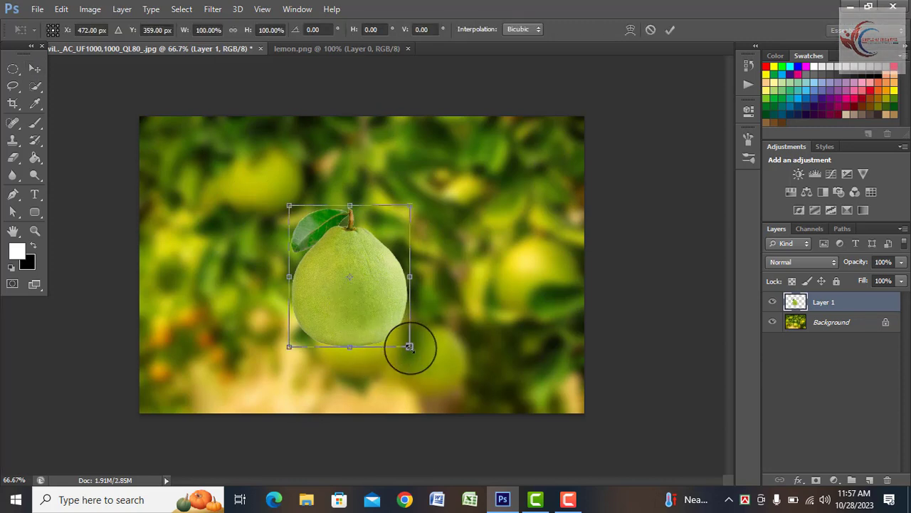
left_click_drag(409, 346, 462, 410)
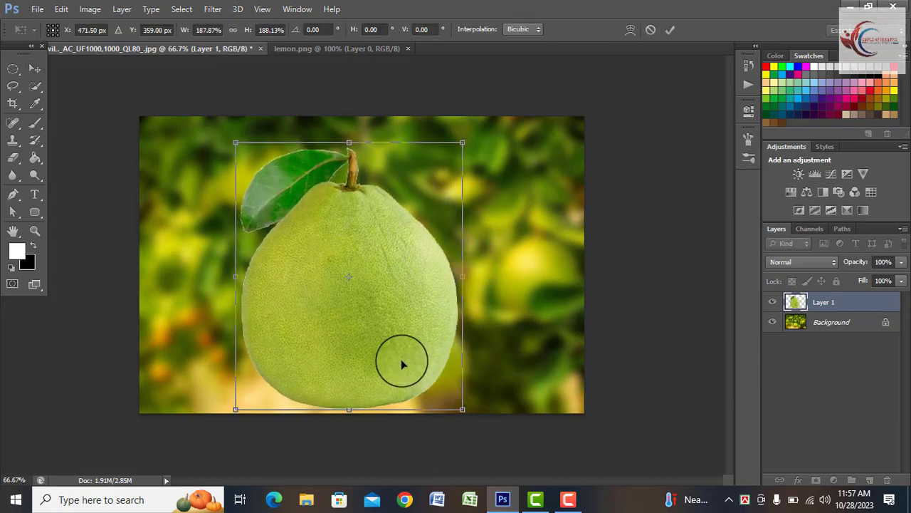
left_click_drag(401, 364, 409, 345)
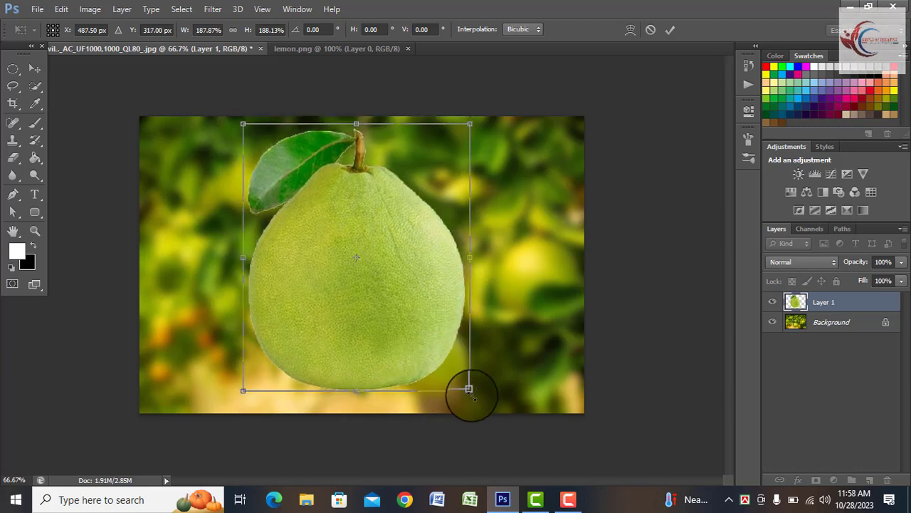
left_click_drag(469, 390, 457, 368)
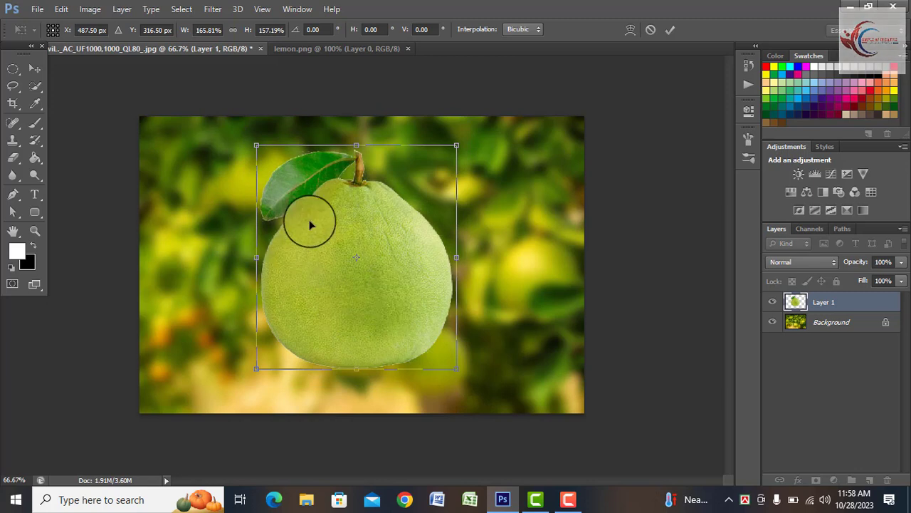
left_click(670, 29)
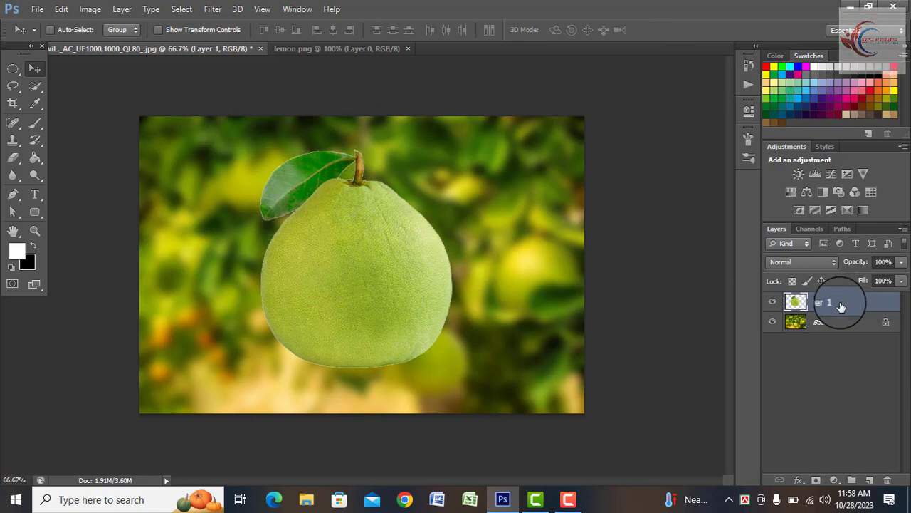
Duplicate Layer 1 and lasso-select the pomelo's lower half.
left_click_drag(823, 302, 874, 480)
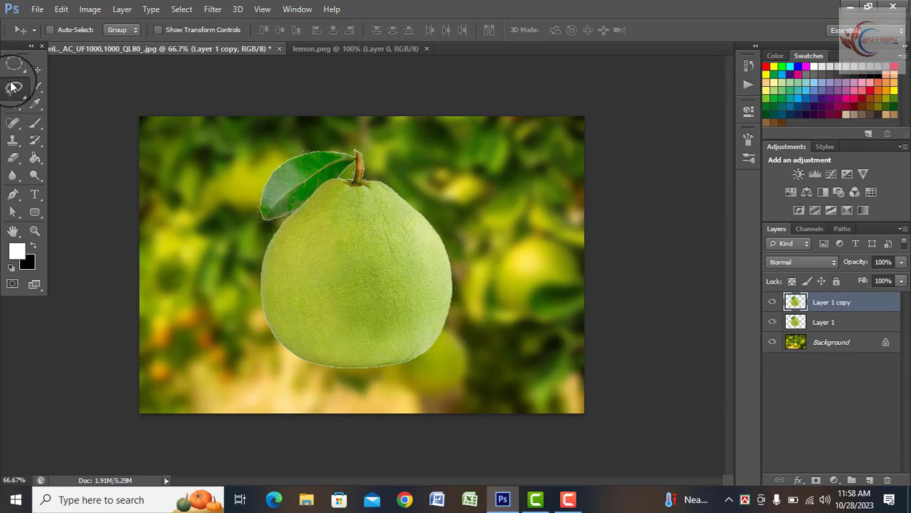
left_click_drag(13, 85, 67, 82)
left_click(67, 81)
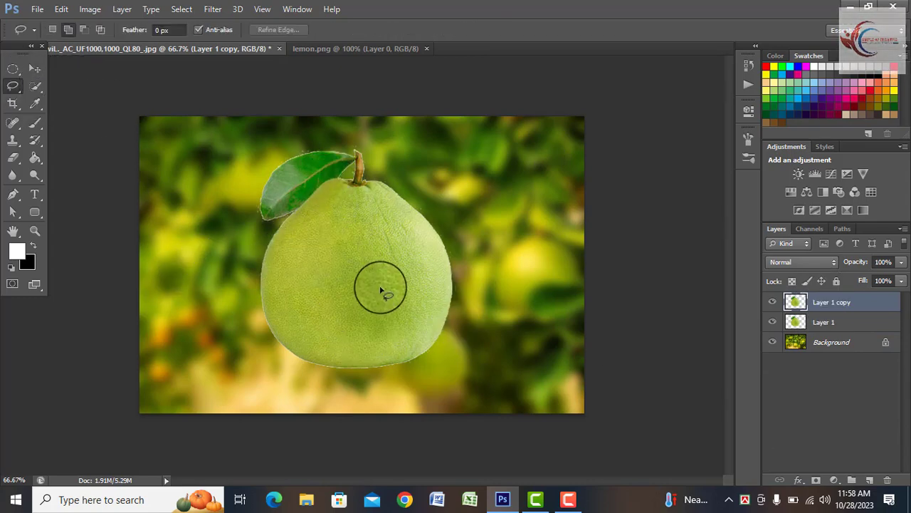
scroll(380, 290, "up", 2)
scroll(381, 291, "up", 2)
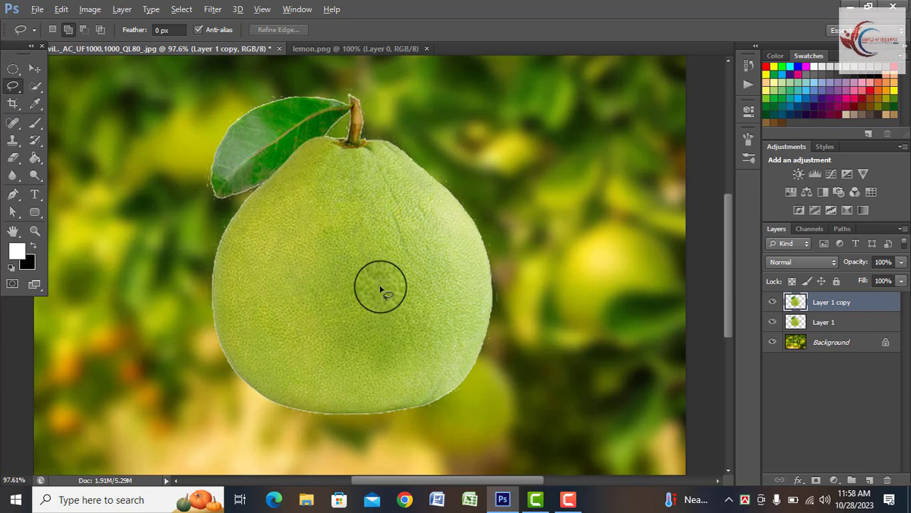
left_click_drag(216, 303, 246, 306)
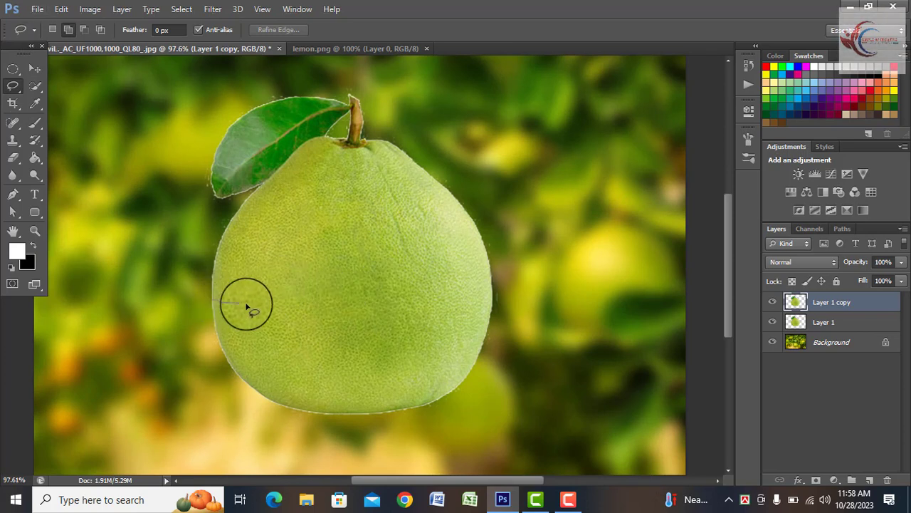
mouse_move(323, 306)
left_mouse_down()
mouse_move(418, 305)
mouse_move(477, 287)
mouse_move(482, 384)
mouse_move(358, 429)
mouse_move(277, 419)
mouse_move(232, 378)
mouse_move(214, 303)
left_mouse_up()
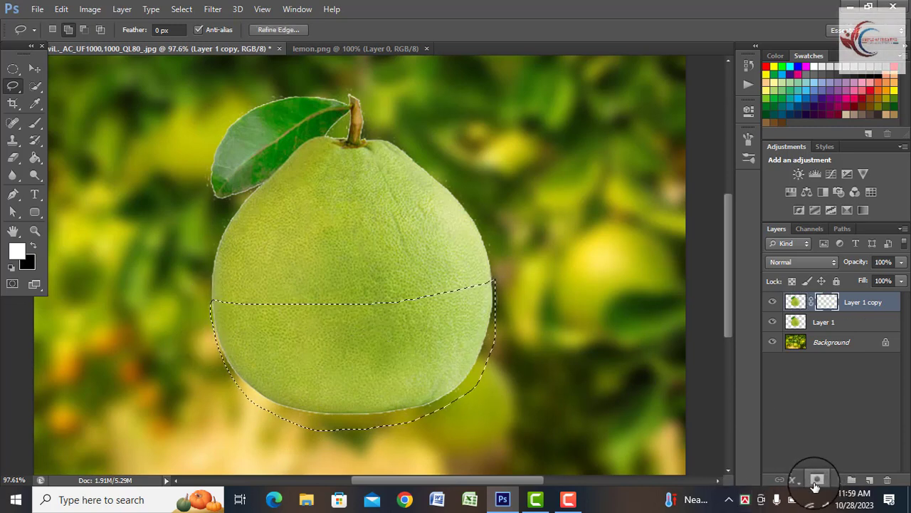
Mask Layer 1 copy to the selection, apply the mask, set Multiply, and hide it.
left_click(816, 482)
right_click(830, 302)
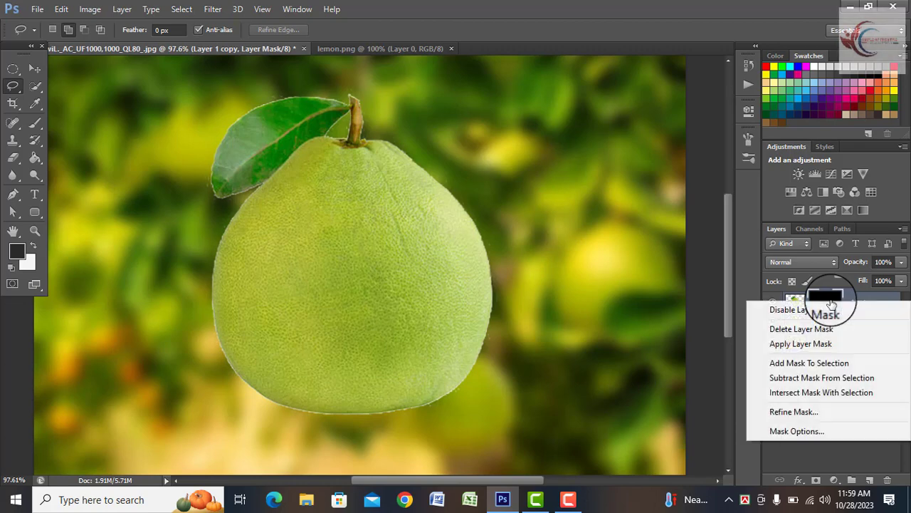
left_click(786, 343)
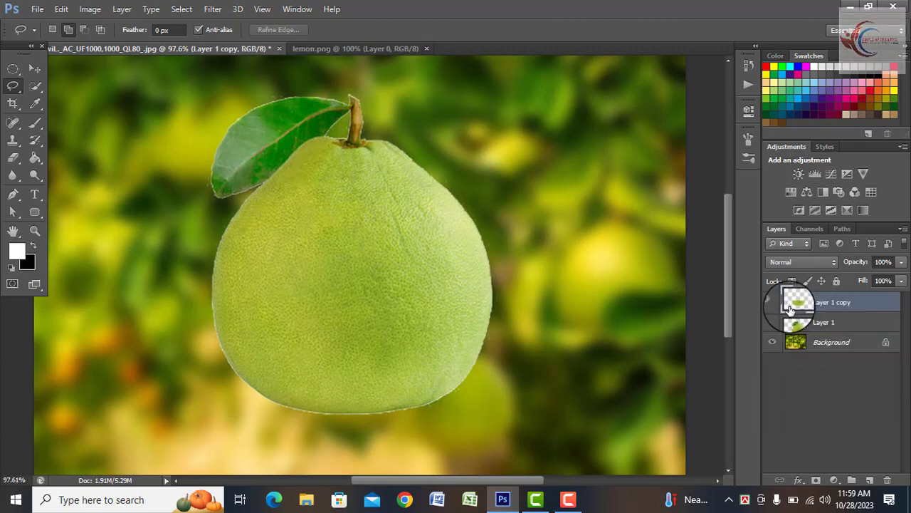
left_click(830, 261)
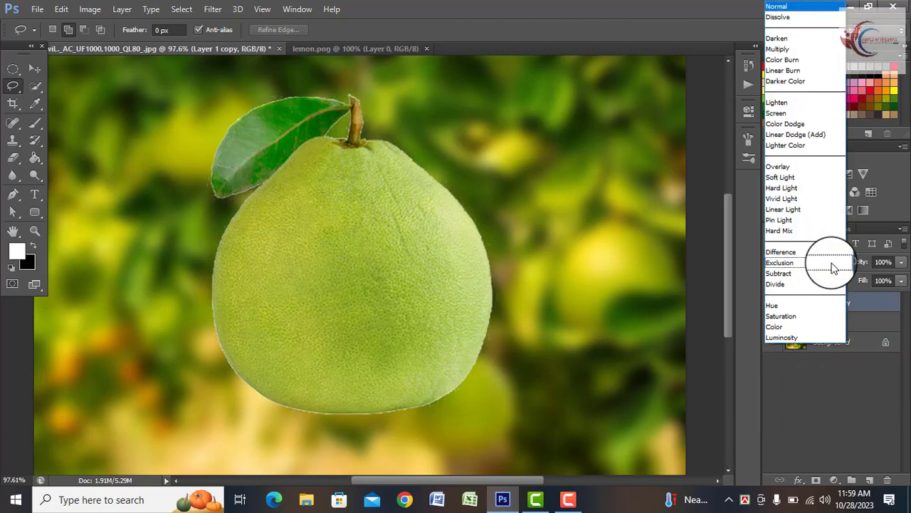
left_click(773, 50)
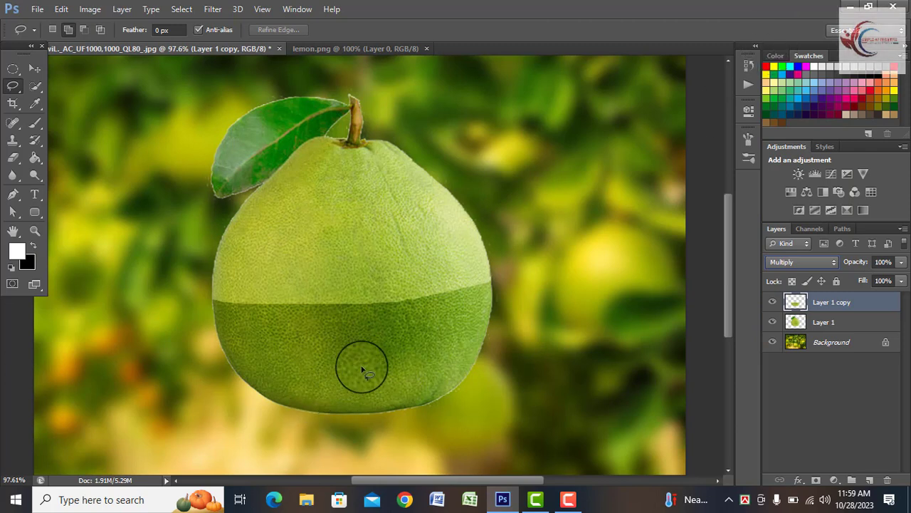
left_click(773, 305)
Duplicate Layer 1 again and quick-select the pomelo's leaf and stem.
left_click_drag(826, 322, 872, 470)
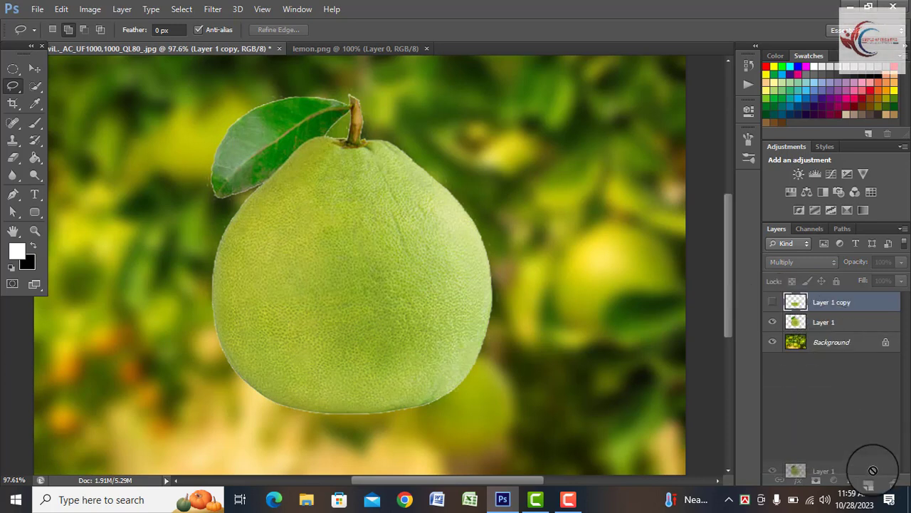
left_click_drag(840, 320, 824, 323)
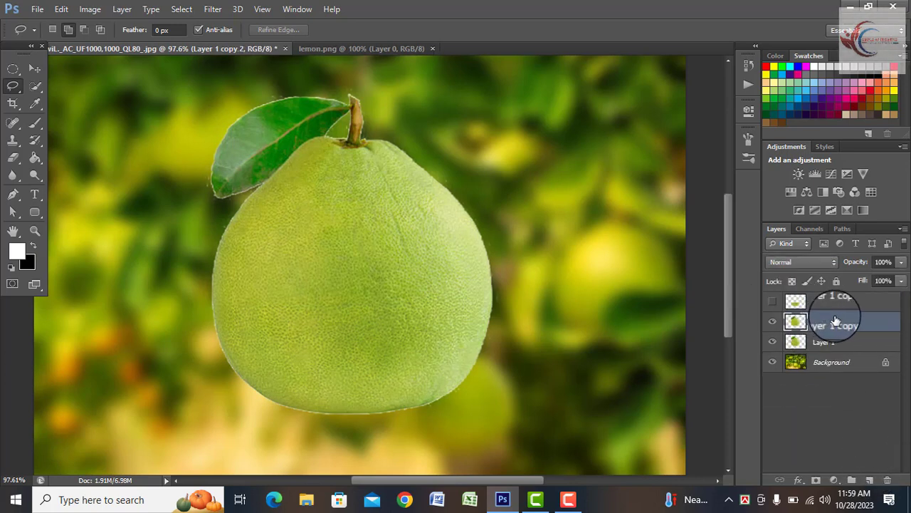
left_click(35, 85)
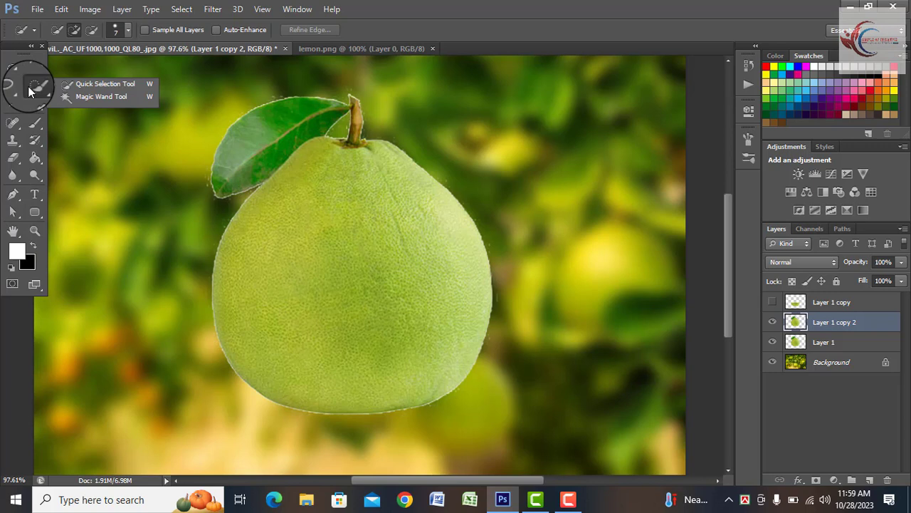
left_click(83, 85)
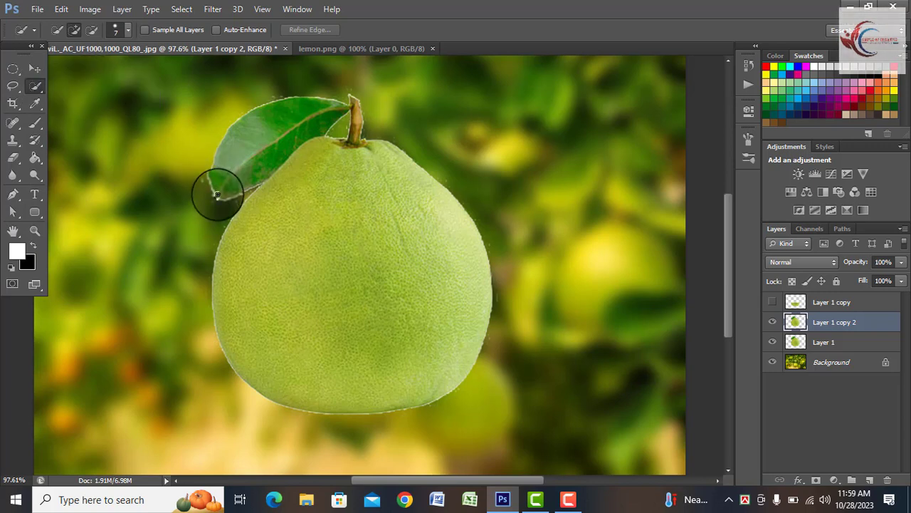
left_click_drag(221, 160, 306, 114)
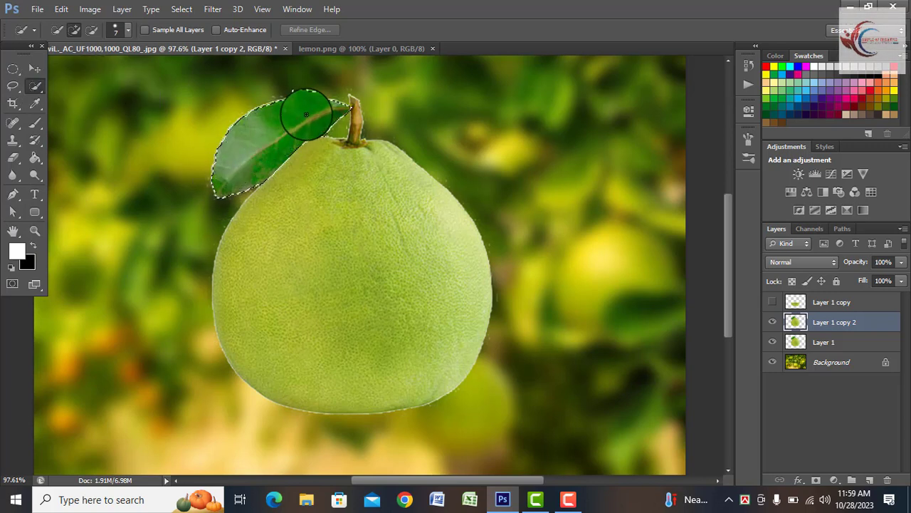
left_click_drag(356, 97, 356, 144)
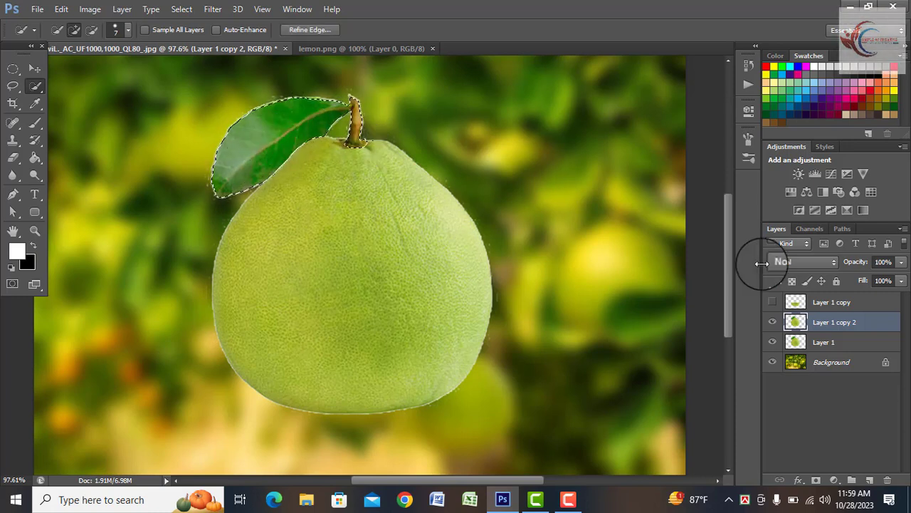
Trim Layer 1 copy 2 to the leaf and stem, set it to Multiply, and hide it.
left_click(816, 480)
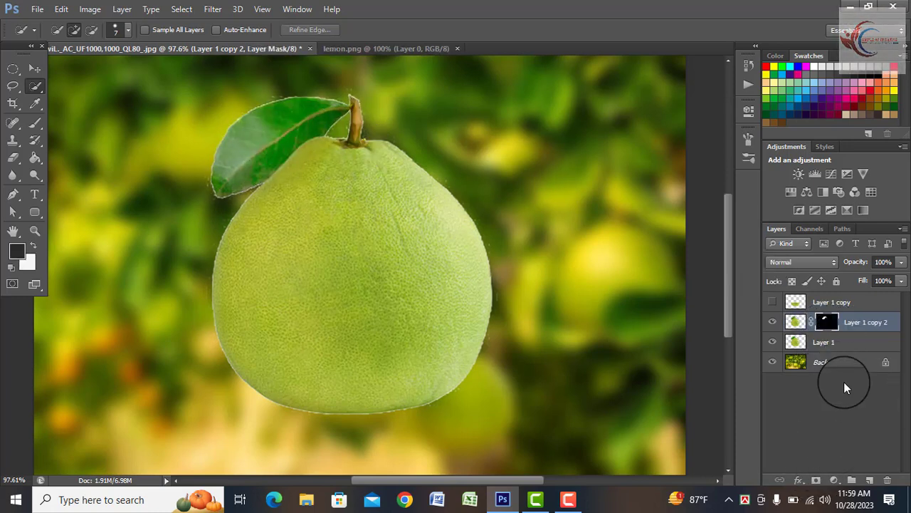
right_click(830, 322)
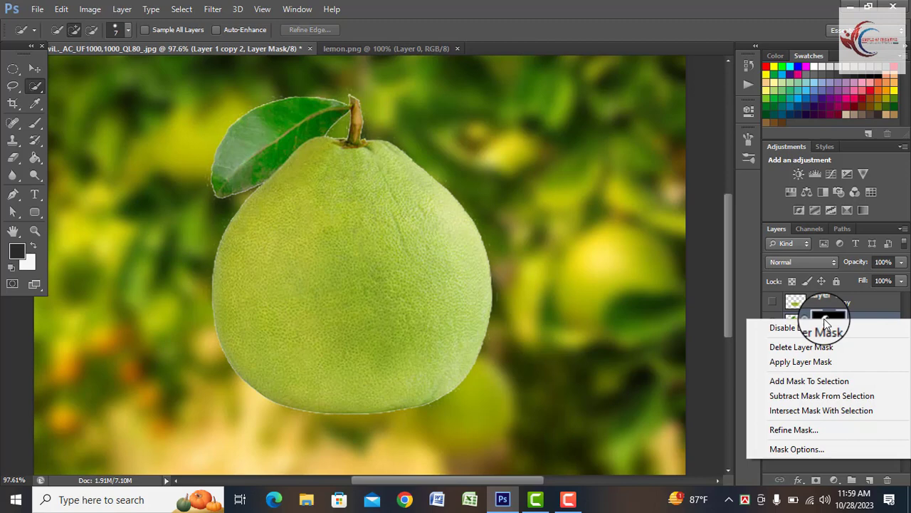
left_click(798, 363)
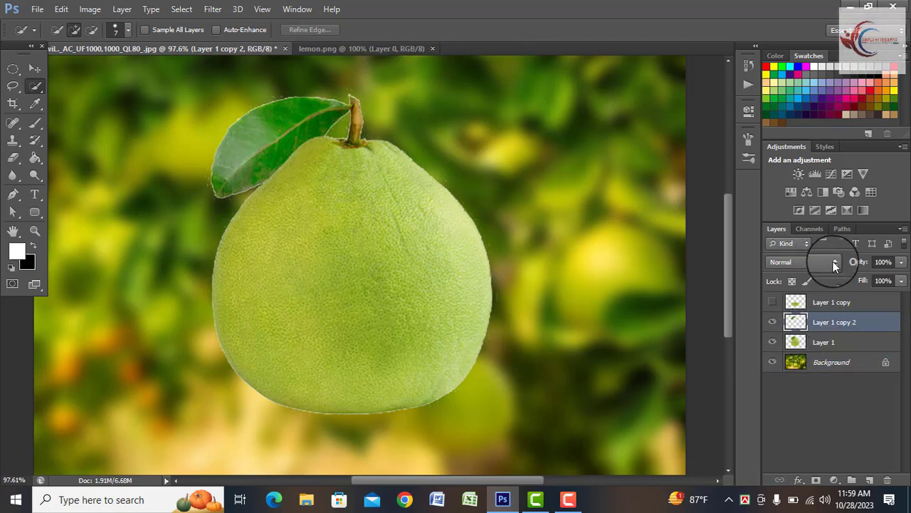
left_click(833, 261)
left_click(777, 48)
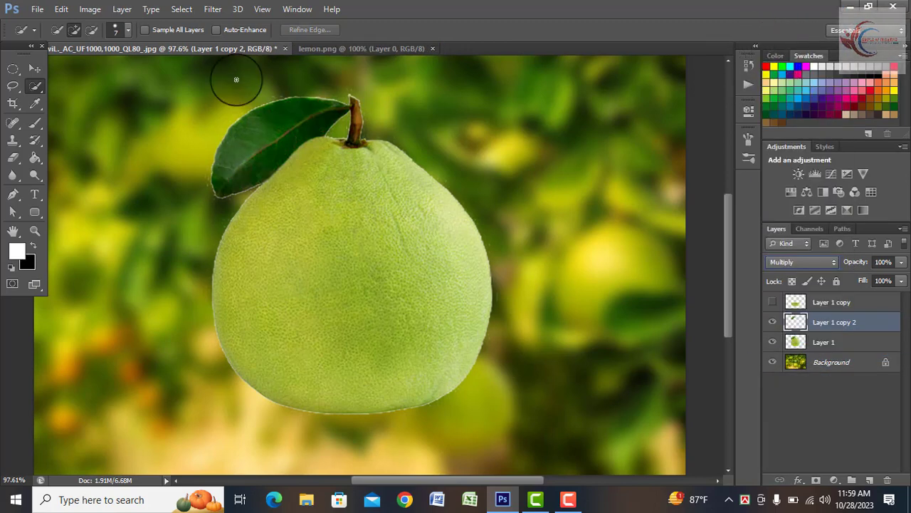
left_click(775, 322)
left_click_drag(865, 344, 859, 434)
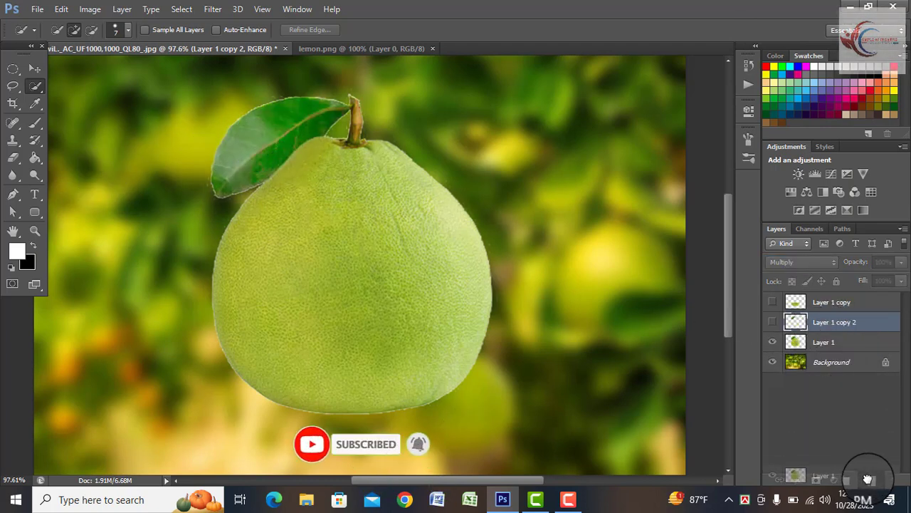
Duplicate Layer 1 as Layer 1 copy 3 and desaturate it to grey.
left_click_drag(860, 435, 869, 480)
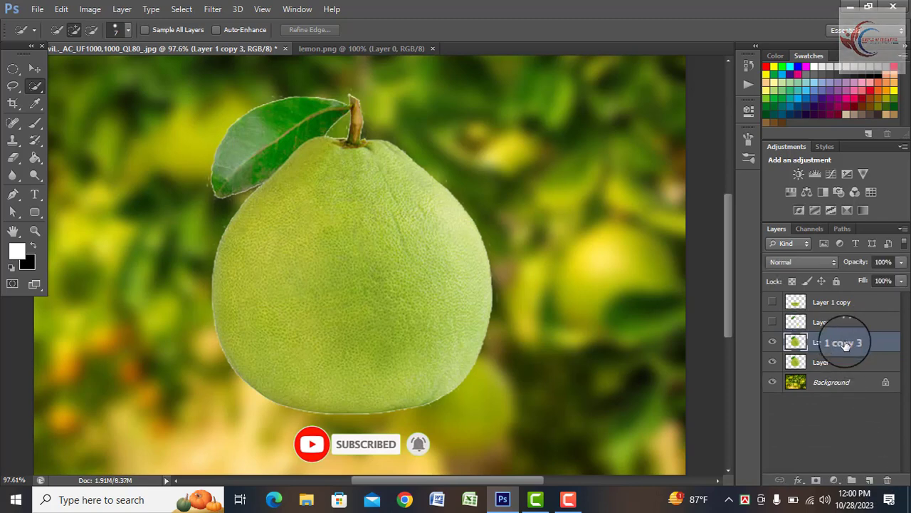
left_click(90, 8)
mouse_move(111, 43)
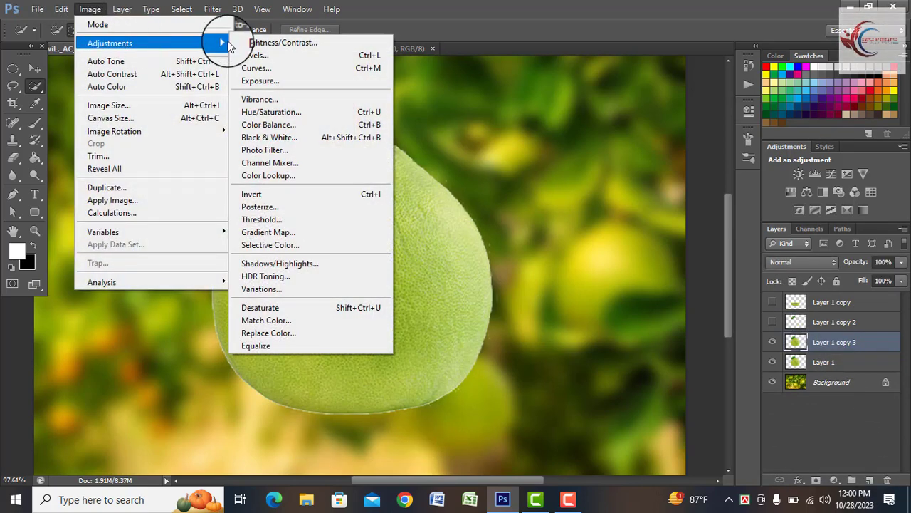
left_click(262, 309)
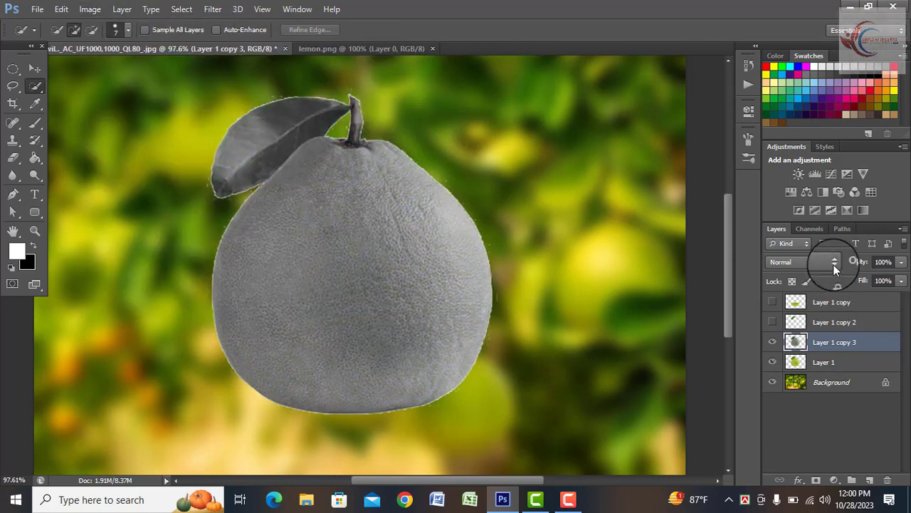
left_click(833, 264)
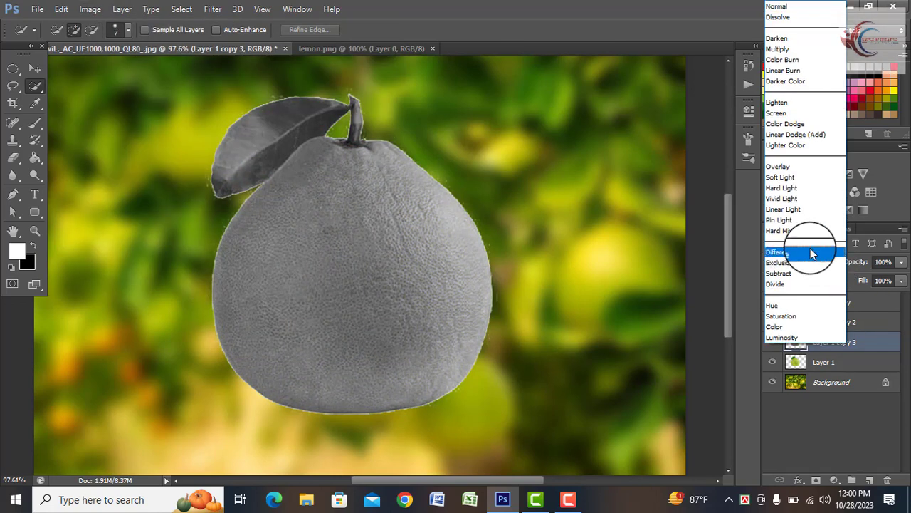
Set the grey copy to Screen, hide Layer 1, and apply Levels 1 / 0.42 / 255.
left_click(775, 113)
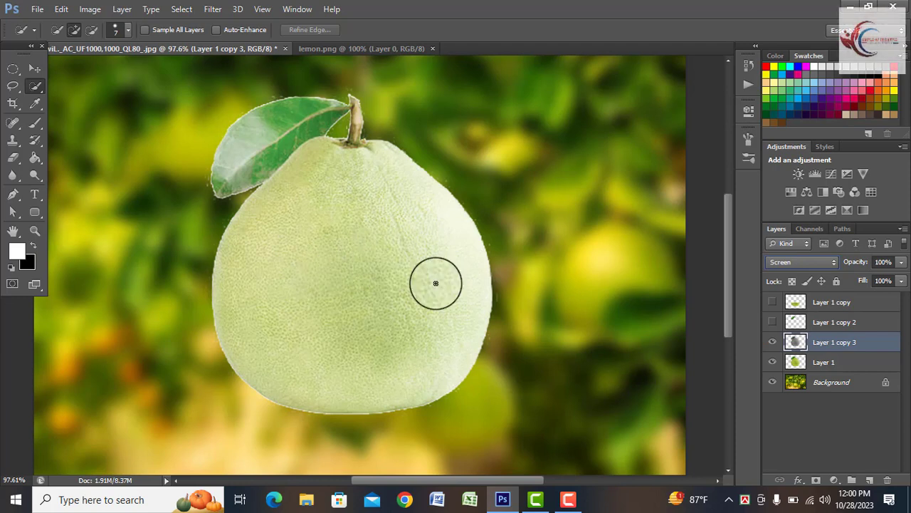
left_click(774, 363)
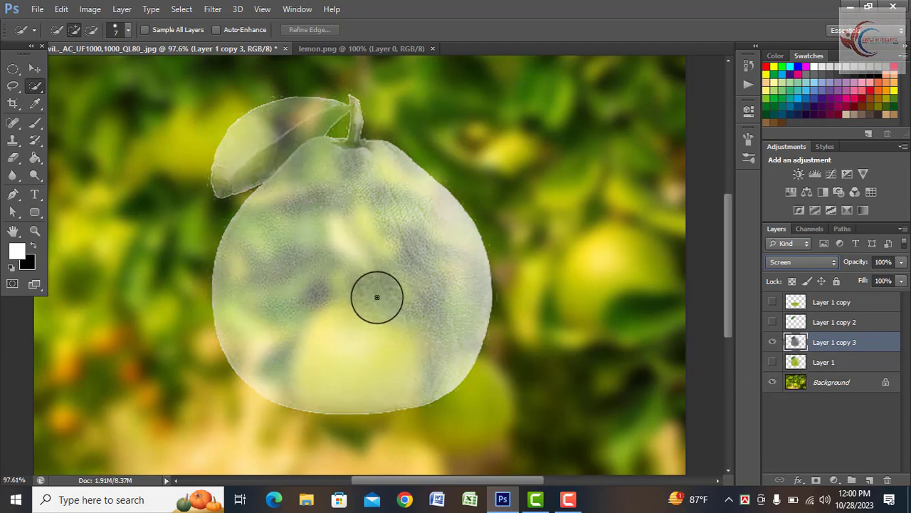
key("ctrl+l")
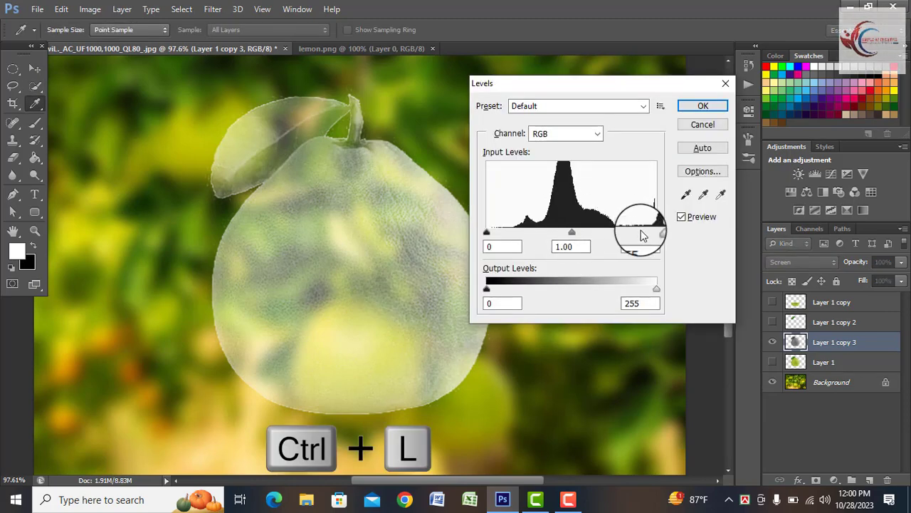
left_click(558, 235)
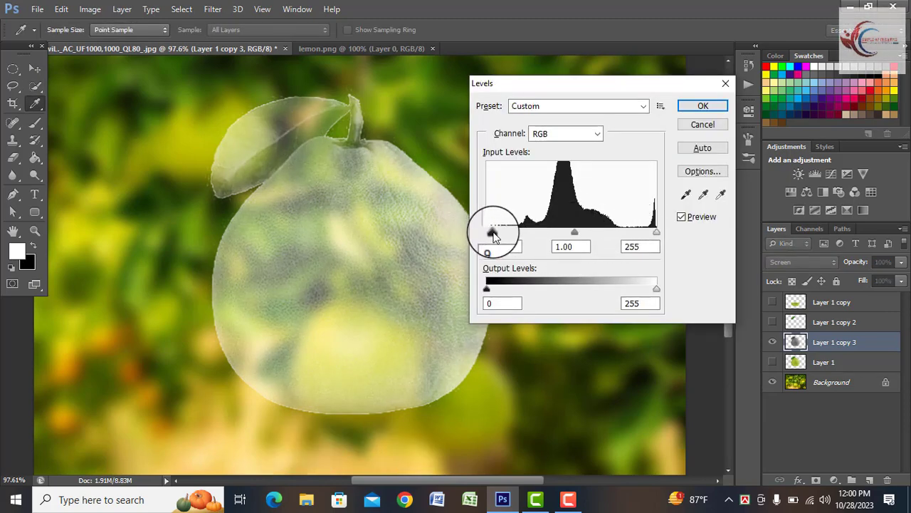
left_click_drag(495, 237, 520, 237)
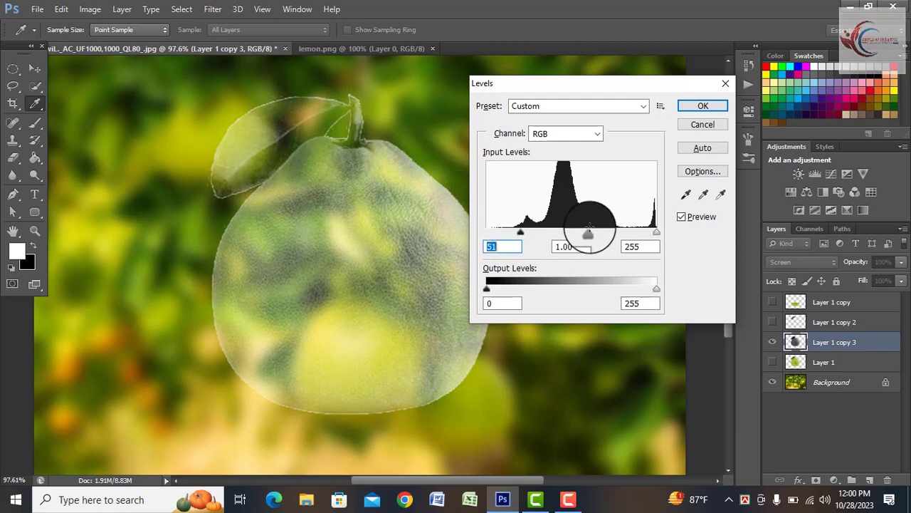
mouse_move(590, 233)
left_mouse_down()
mouse_move(574, 233)
mouse_move(585, 233)
left_mouse_up()
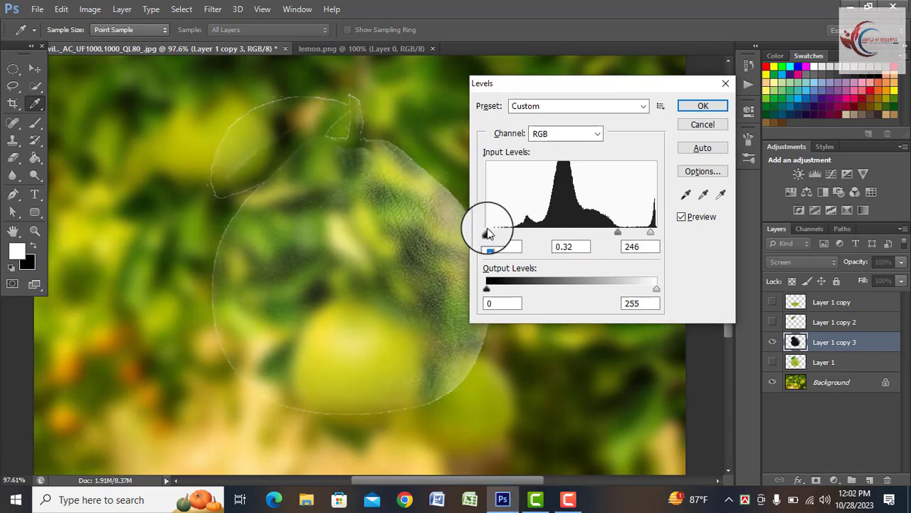
left_click_drag(619, 235, 613, 237)
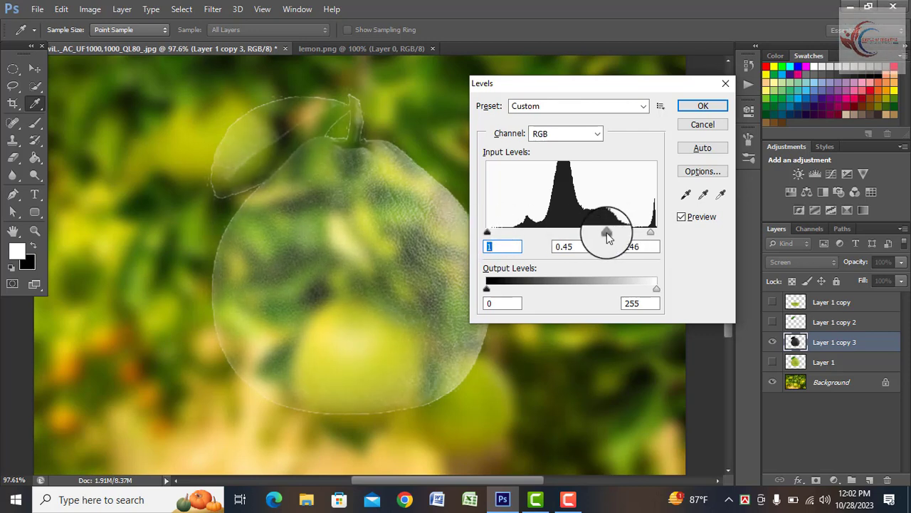
mouse_move(650, 234)
left_mouse_down()
mouse_move(646, 241)
mouse_move(670, 235)
left_mouse_up()
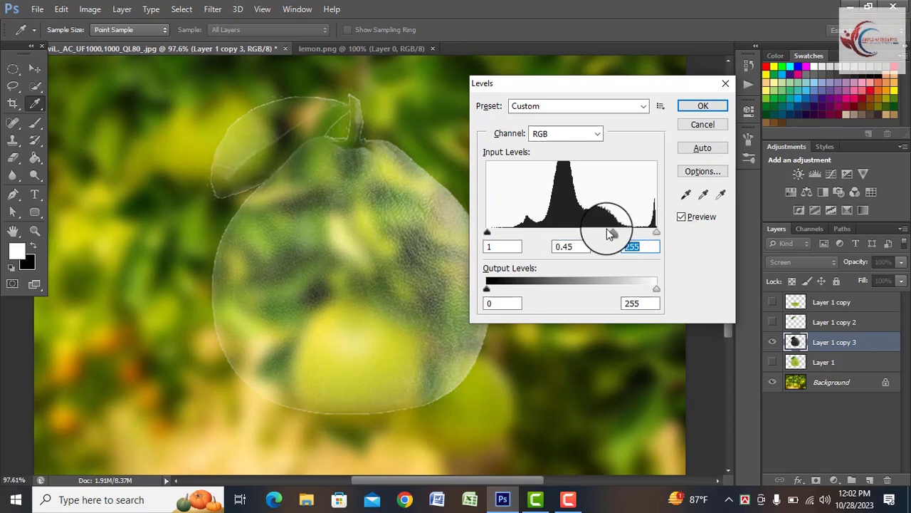
left_click_drag(605, 234, 609, 239)
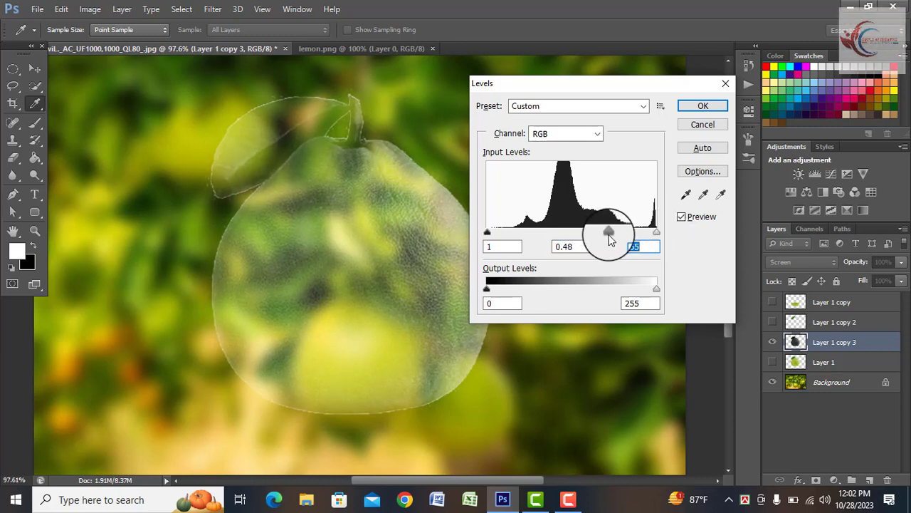
left_click(609, 235)
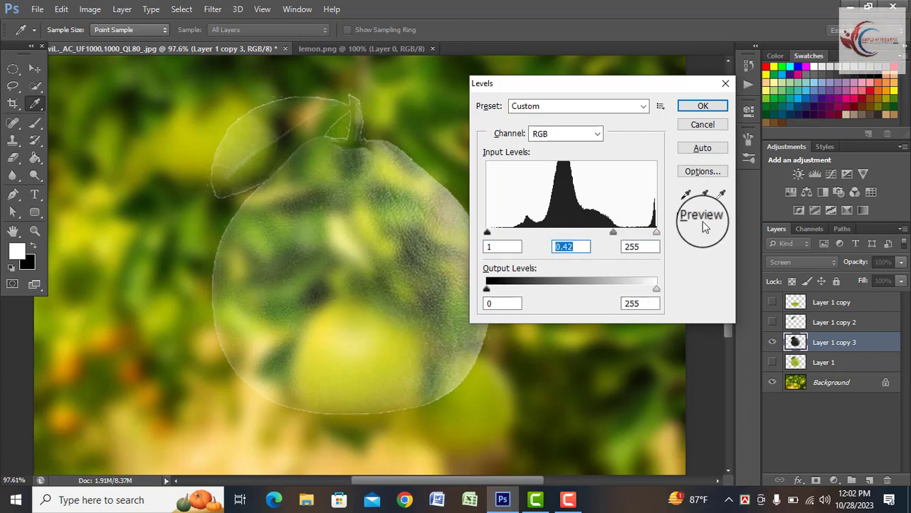
left_click(702, 106)
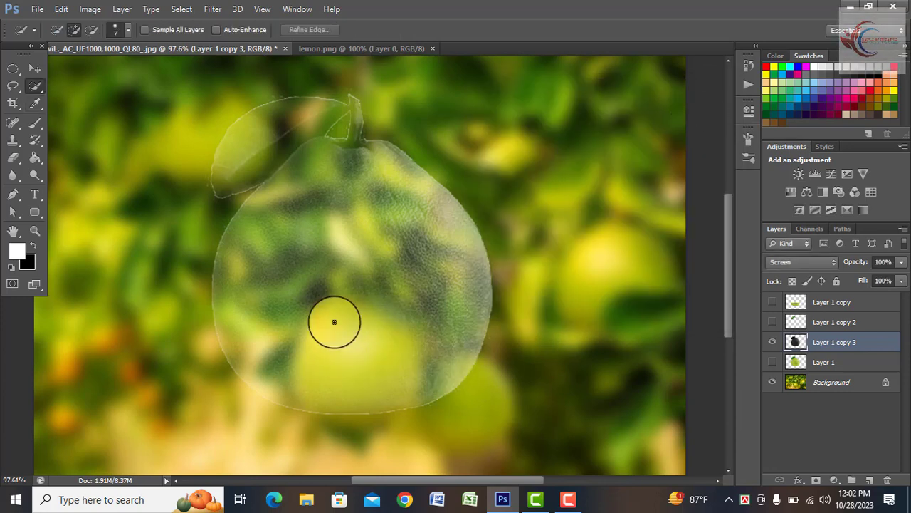
Briefly preview Layer 1 copy, hide it again, and close the lemon.png document.
left_click(772, 303)
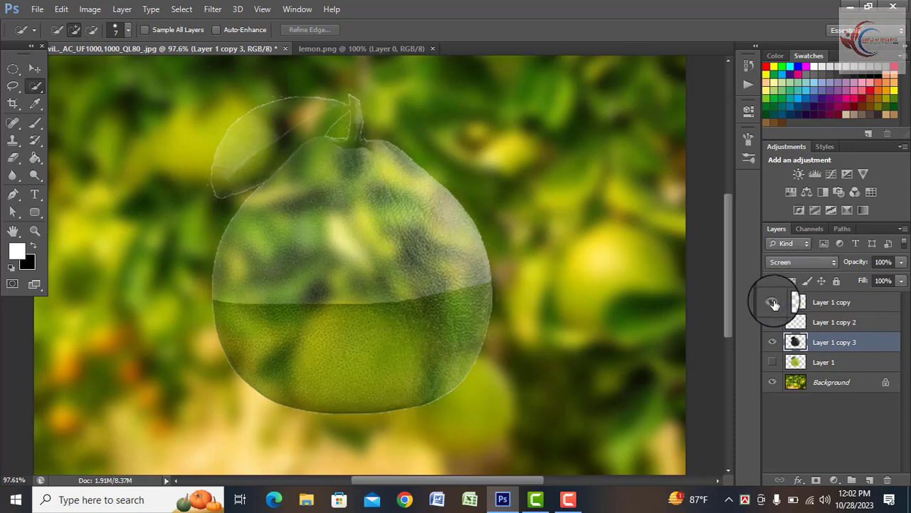
left_click(772, 302)
left_click(431, 49)
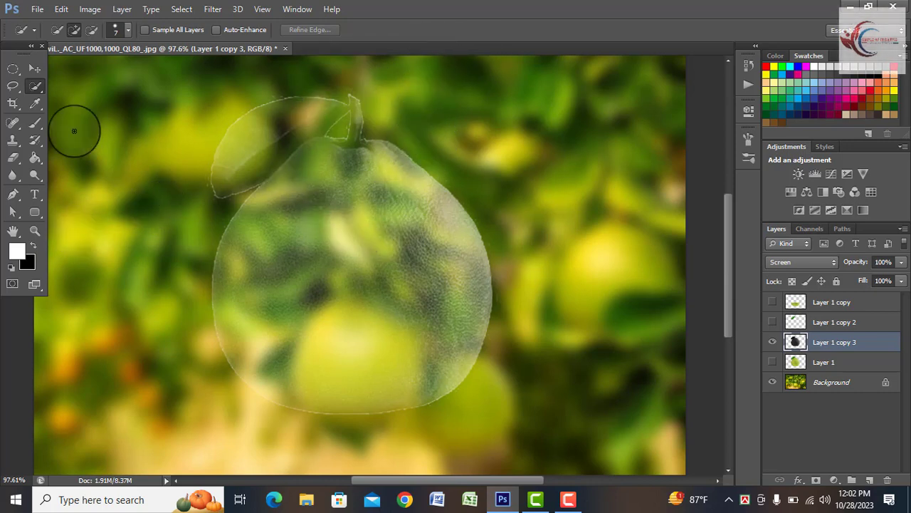
scroll(304, 246, "down", 1)
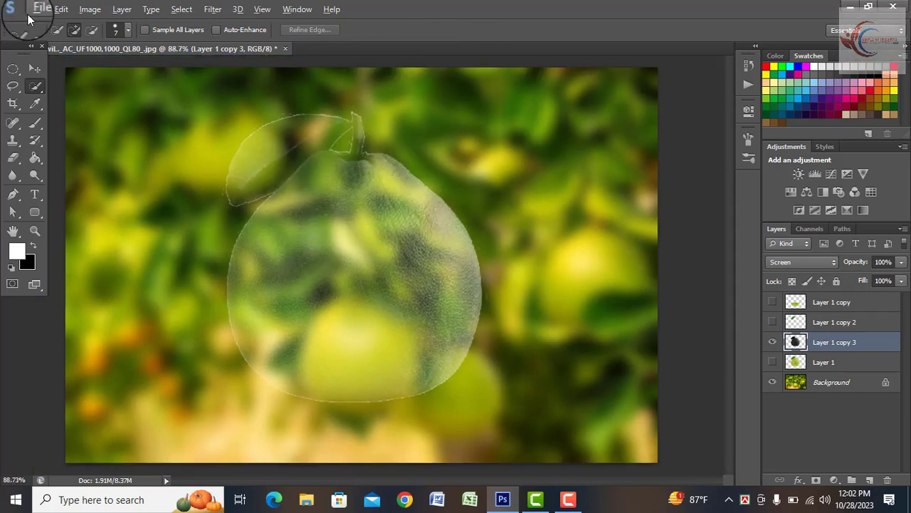
Open the grapefruit photo from Downloads.
left_click(39, 13)
left_click(50, 34)
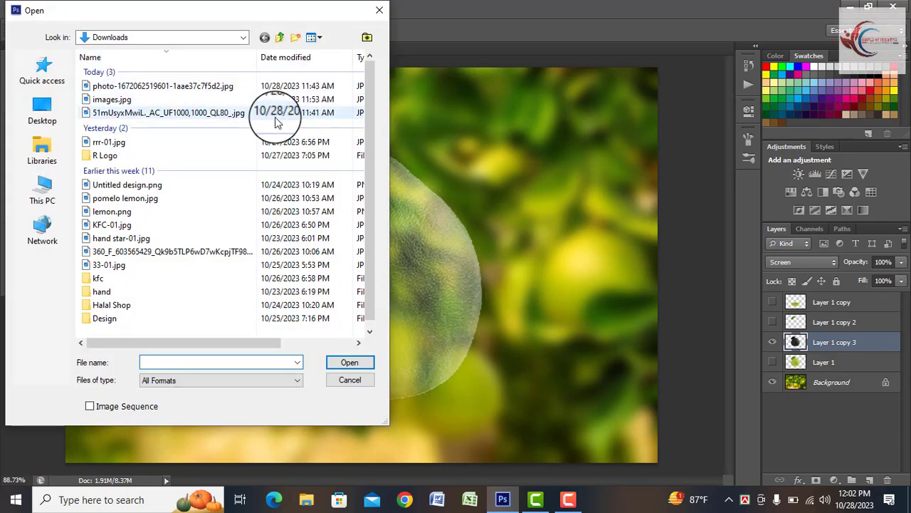
left_click(189, 86)
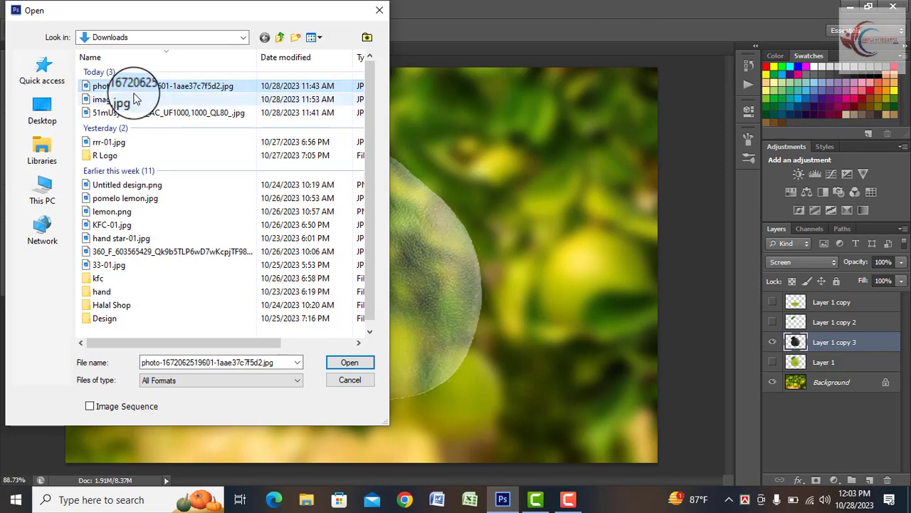
left_click(348, 363)
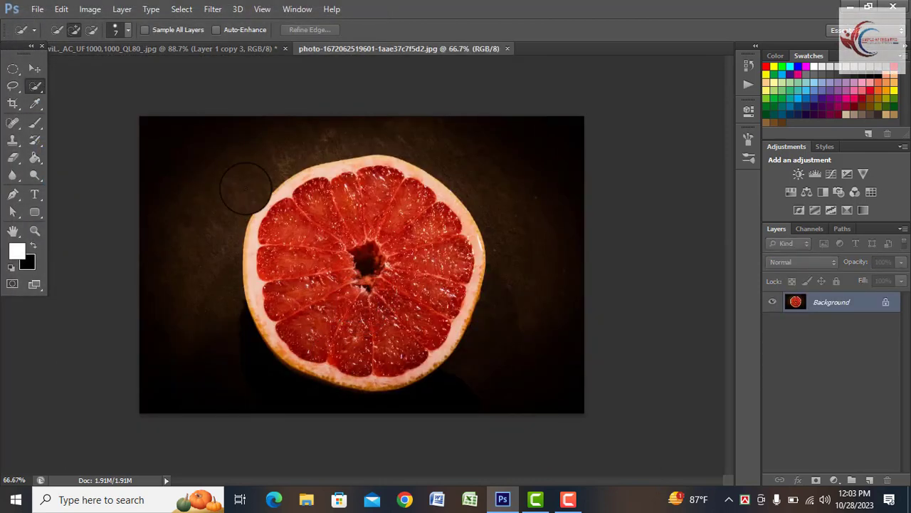
Select the dark background by Color Range at fuzziness 89, then invert to select the grapefruit.
left_click(181, 9)
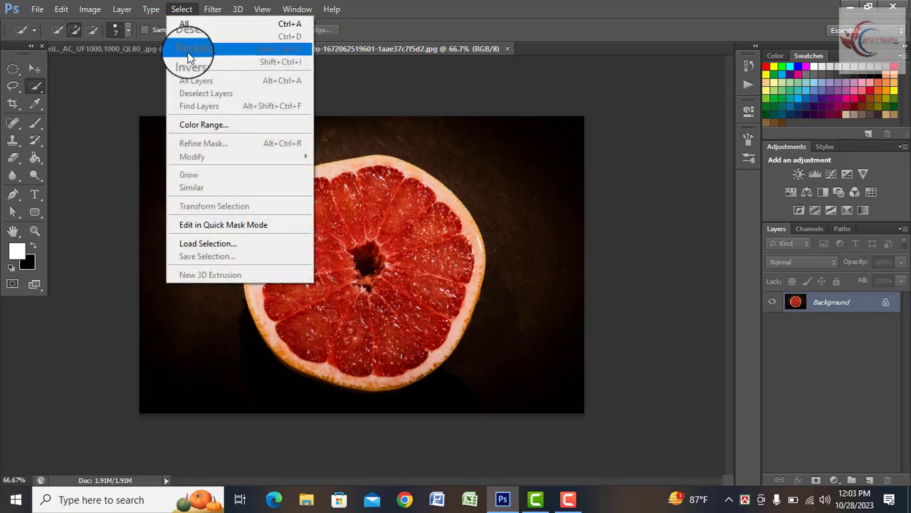
left_click(192, 124)
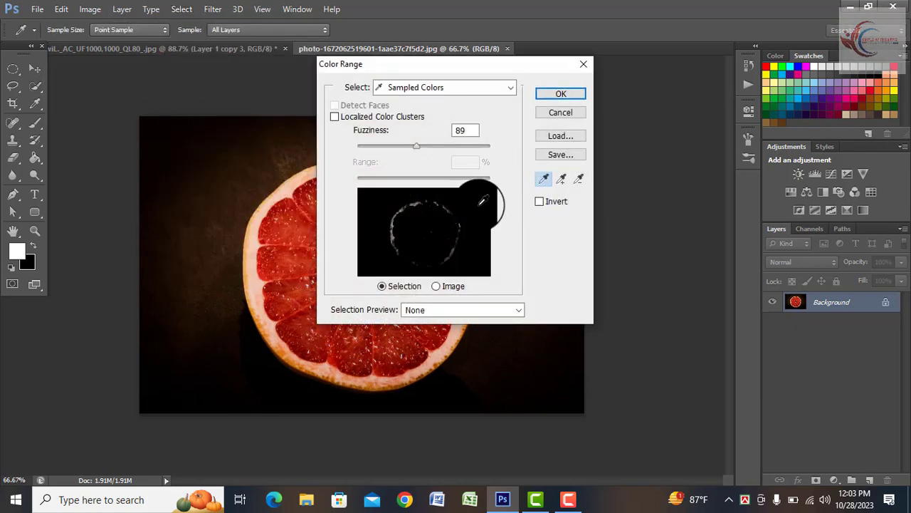
left_click(481, 203)
left_click(562, 96)
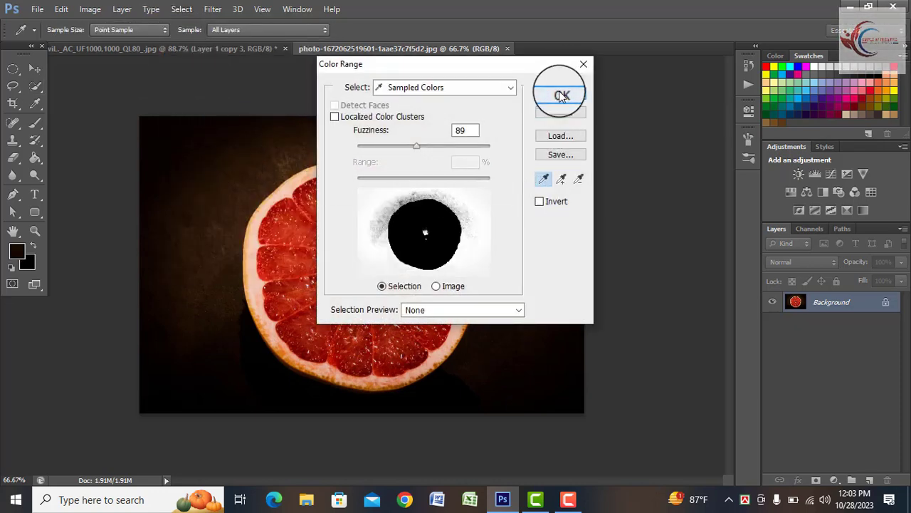
left_click(181, 9)
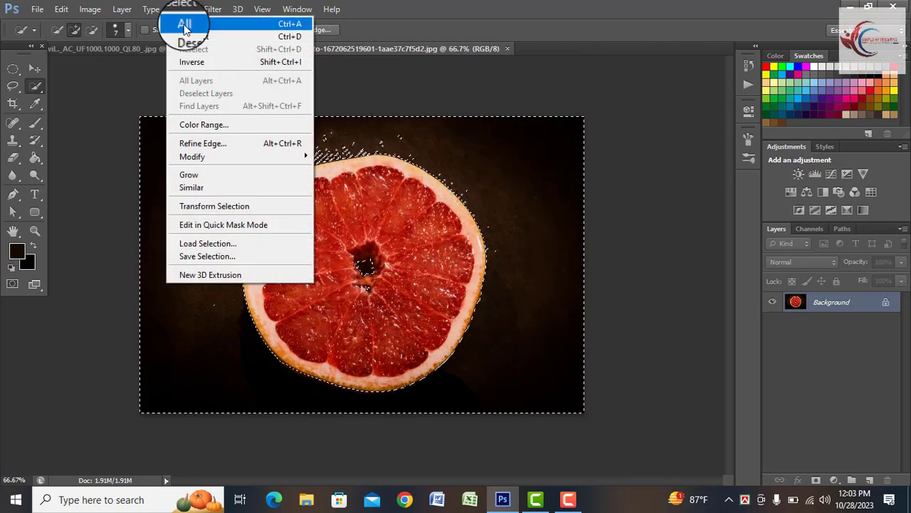
left_click(191, 62)
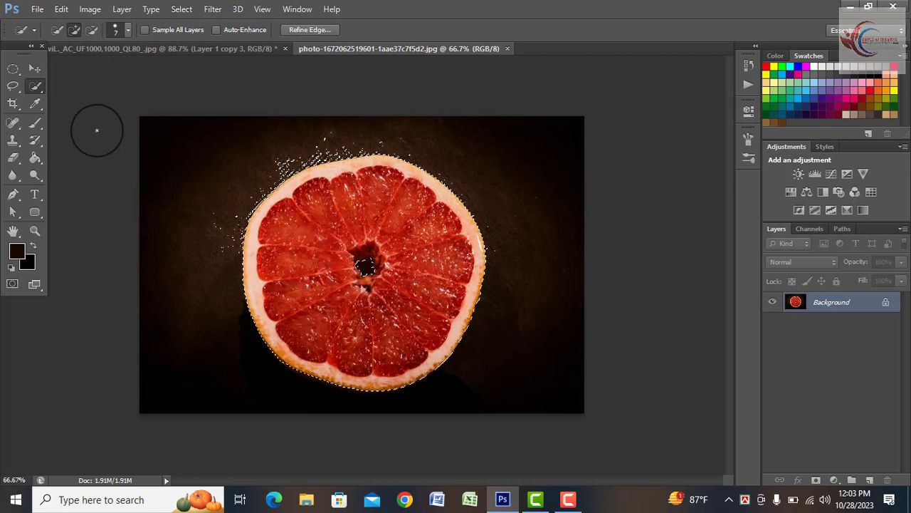
Move the grapefruit into the composite and scale it to about 43% over the pomelo.
left_click(34, 67)
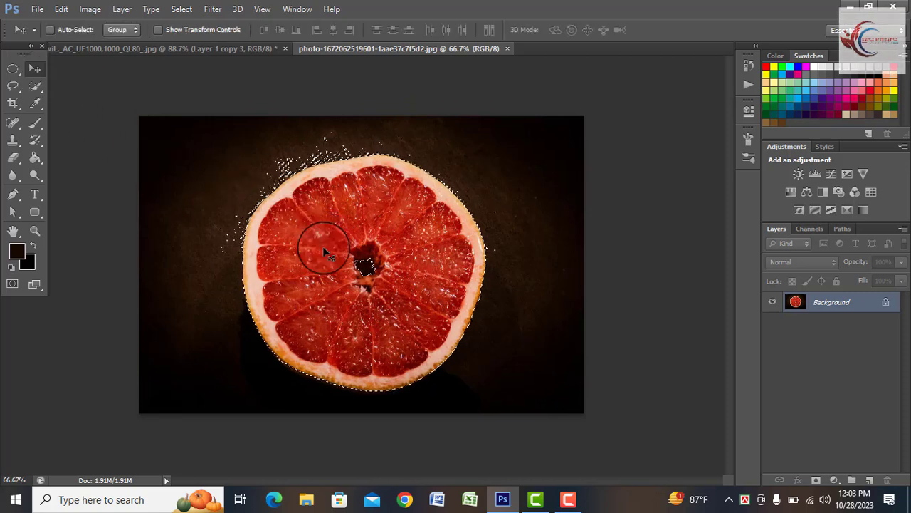
mouse_move(324, 250)
left_mouse_down()
mouse_move(292, 204)
mouse_move(237, 173)
mouse_move(203, 53)
mouse_move(347, 275)
left_mouse_up()
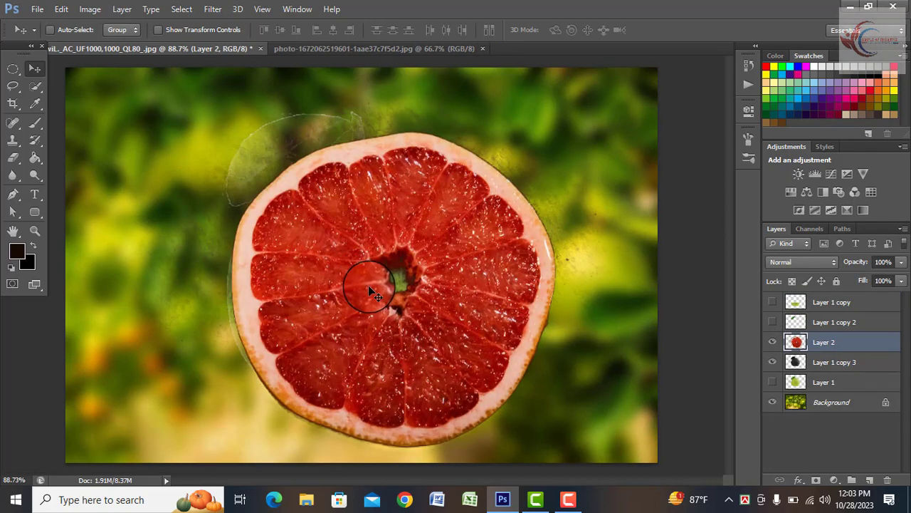
key("ctrl+t")
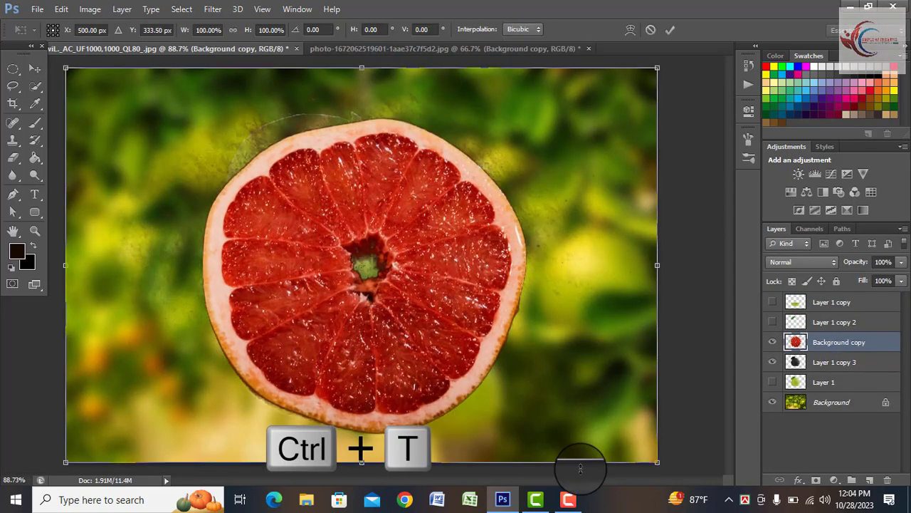
left_click_drag(656, 461, 440, 325)
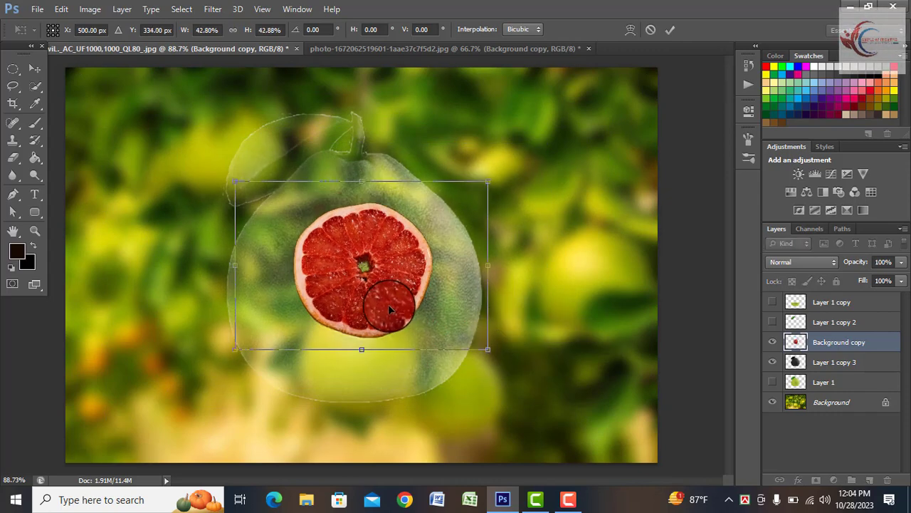
left_click_drag(388, 304, 320, 314)
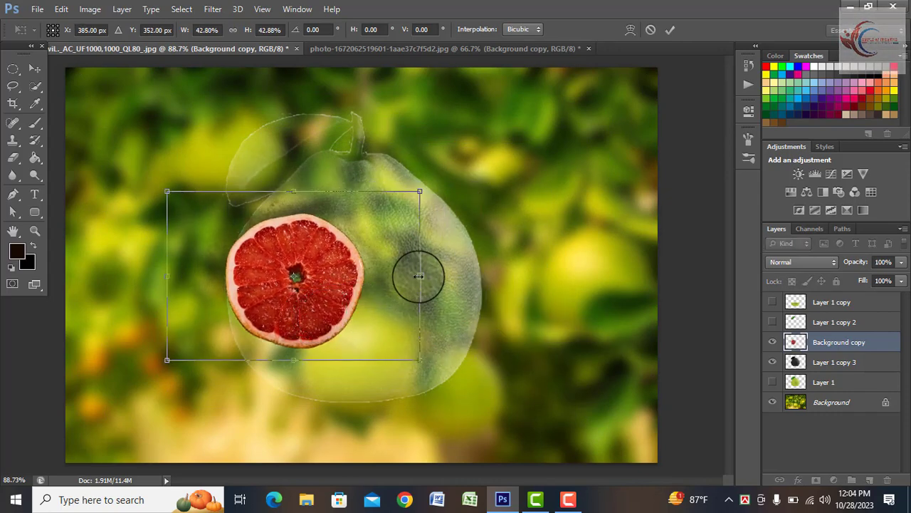
Widen and squash the grapefruit into a flat slice, commit, and show Layer 1 copy.
left_click_drag(420, 276, 567, 271)
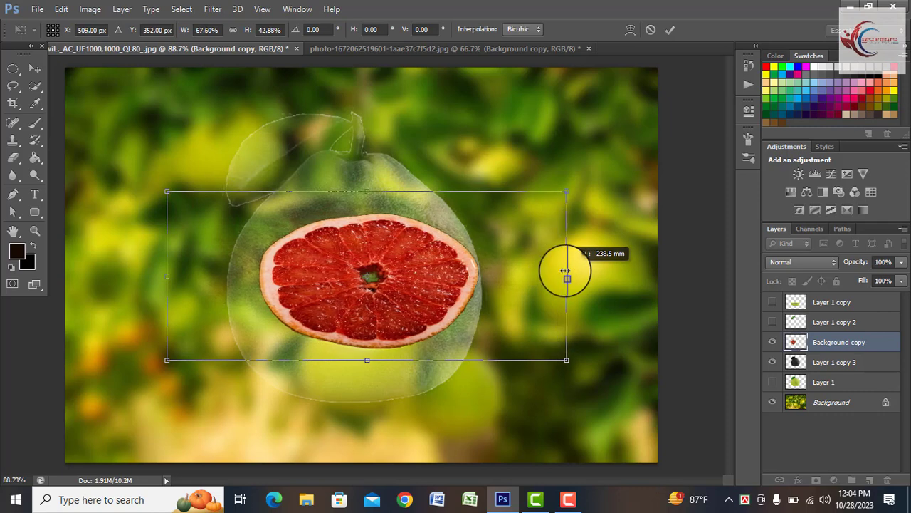
left_click_drag(309, 293, 277, 293)
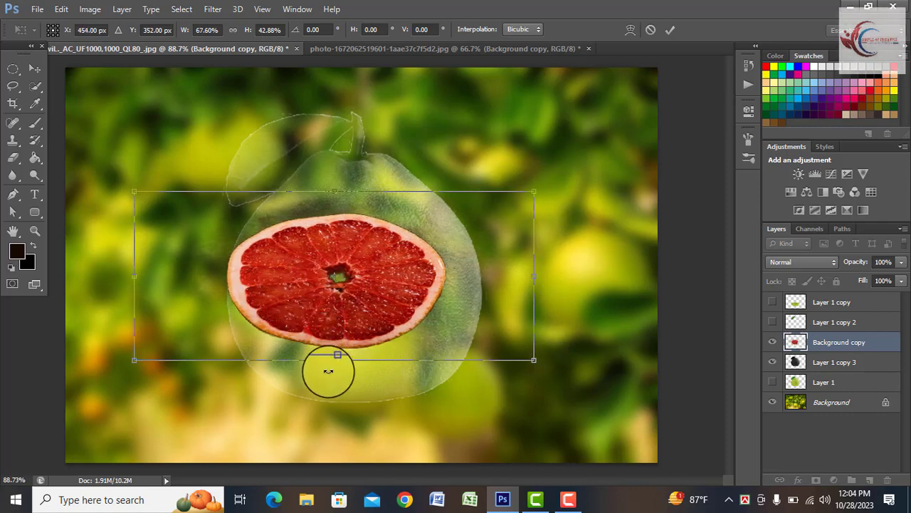
left_click_drag(334, 360, 334, 324)
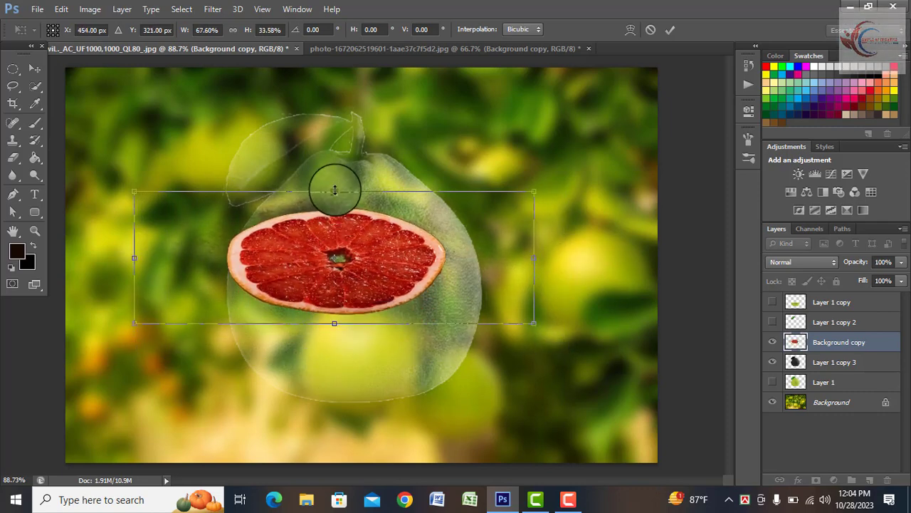
left_click_drag(334, 191, 334, 208)
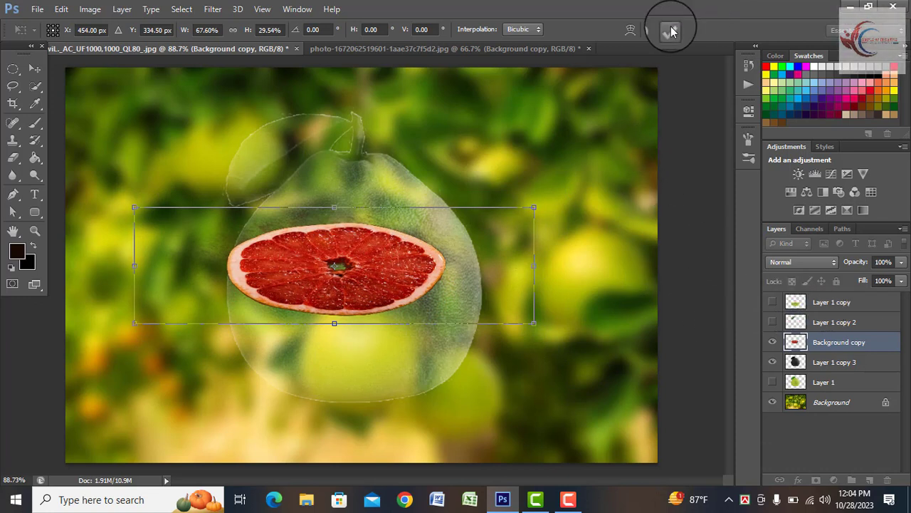
left_click(670, 30)
left_click(773, 302)
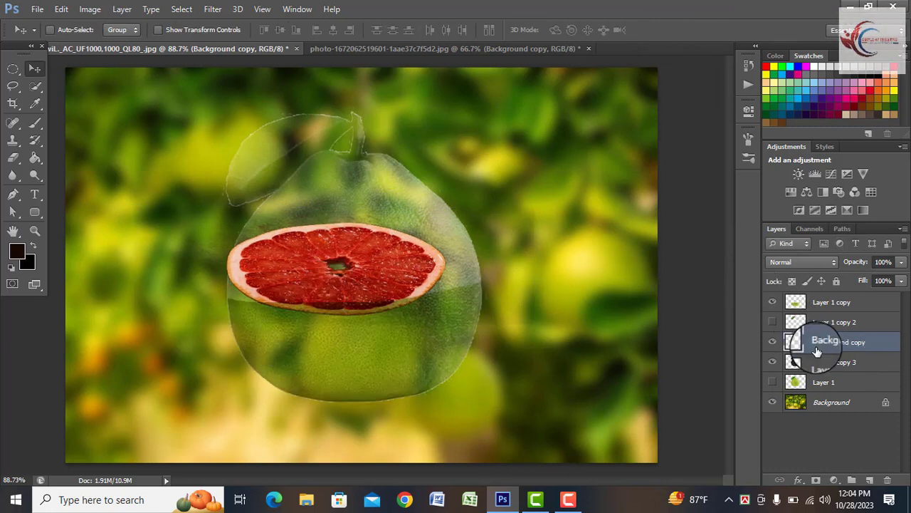
Transform the slice again, nudging it up and stretching it wider on both sides.
key("ctrl+t")
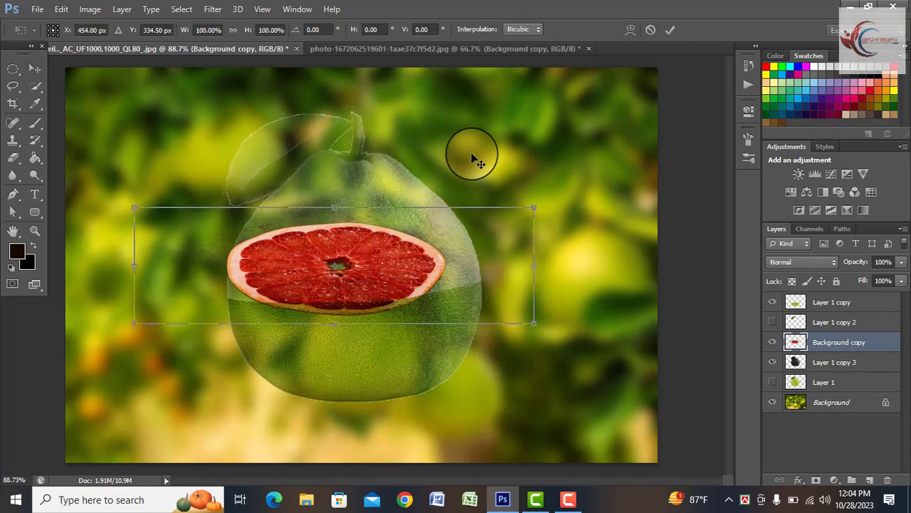
mouse_move(386, 292)
left_mouse_down()
mouse_move(390, 282)
mouse_move(374, 277)
left_mouse_up()
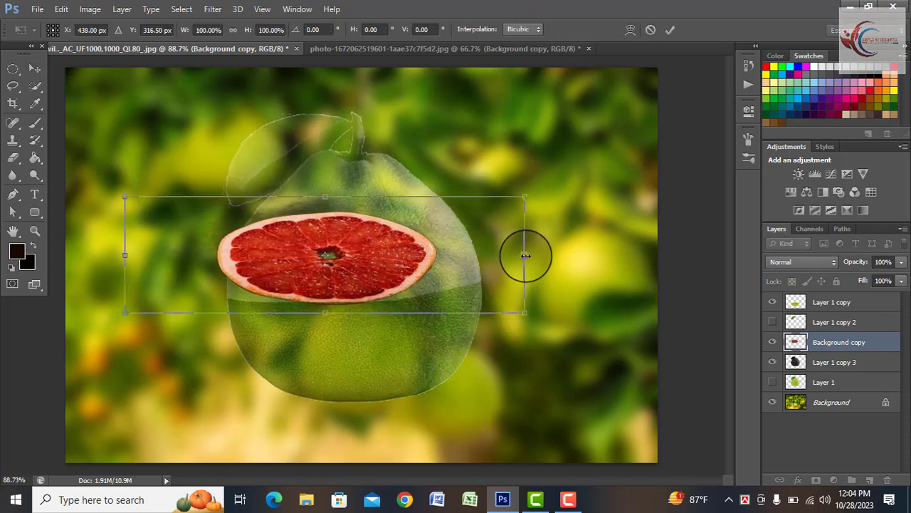
left_click_drag(526, 255, 589, 255)
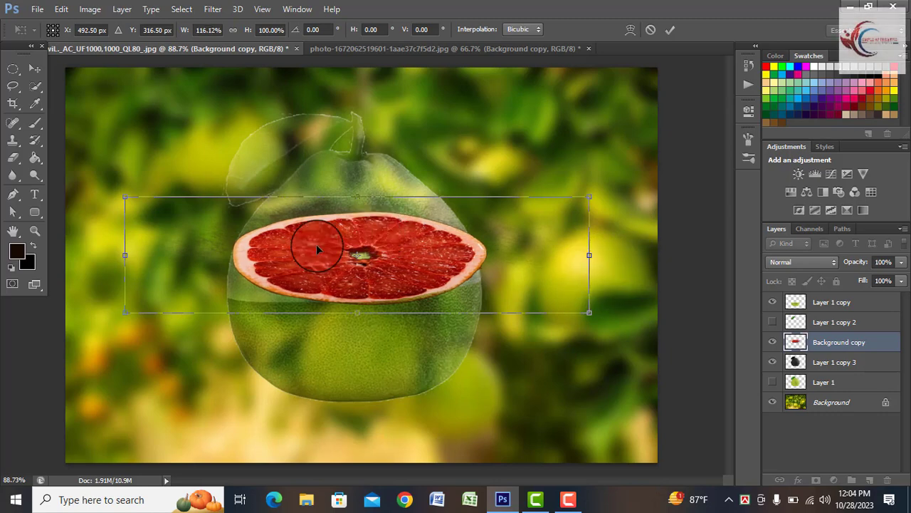
left_click_drag(125, 254, 113, 255)
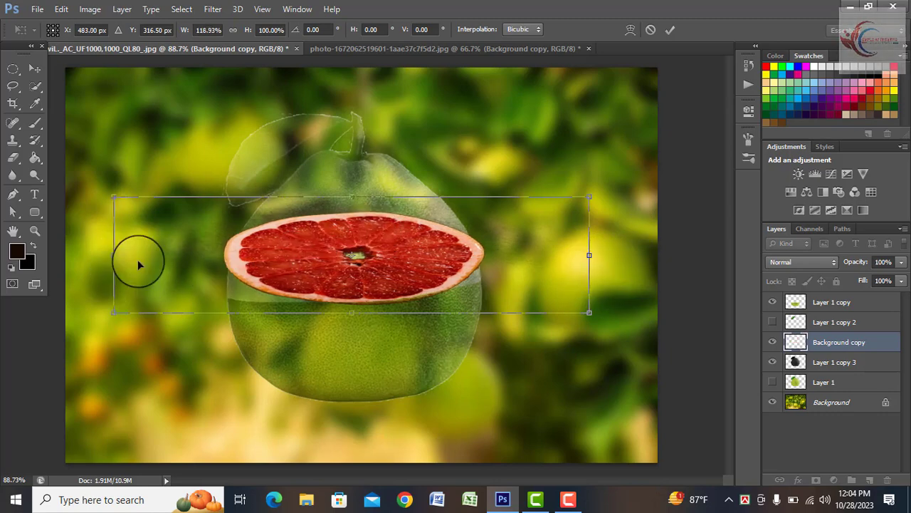
Warp the slice's left end and lower edge to follow the pomelo's curve.
right_click(391, 277)
left_click(427, 154)
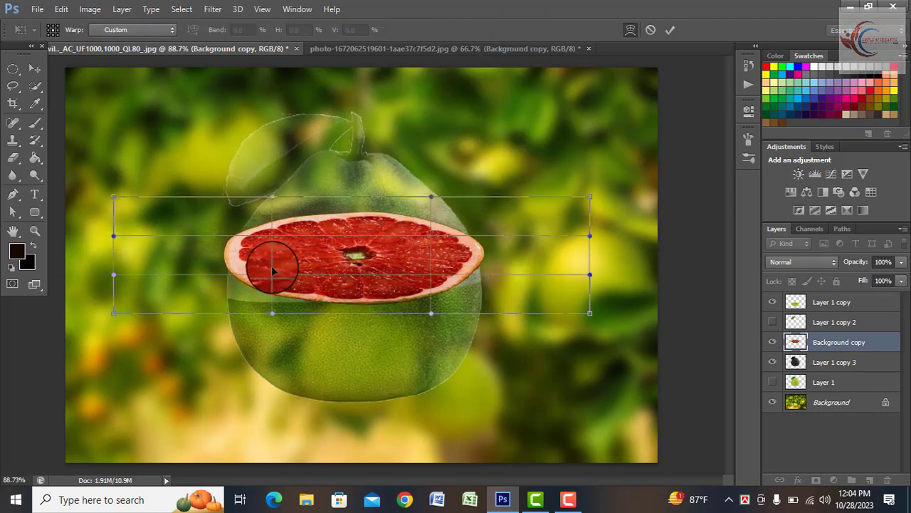
left_click_drag(240, 261, 232, 285)
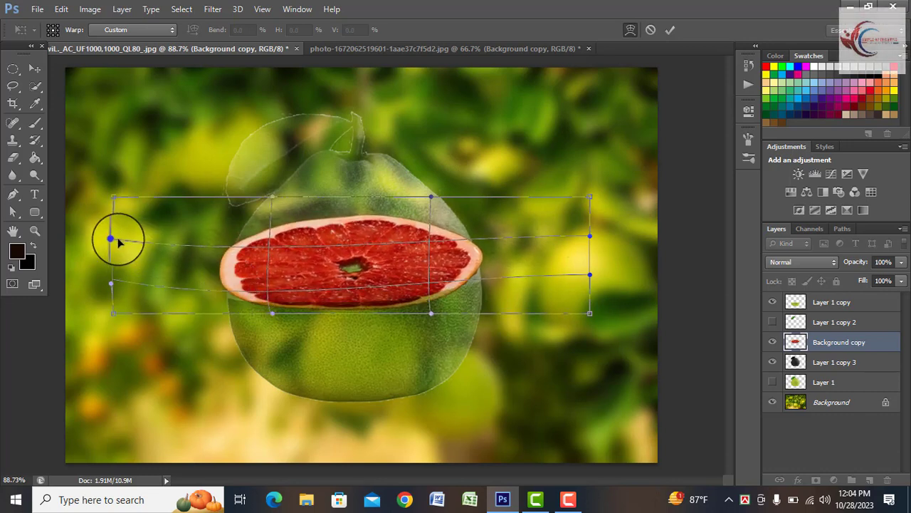
left_click_drag(112, 240, 173, 308)
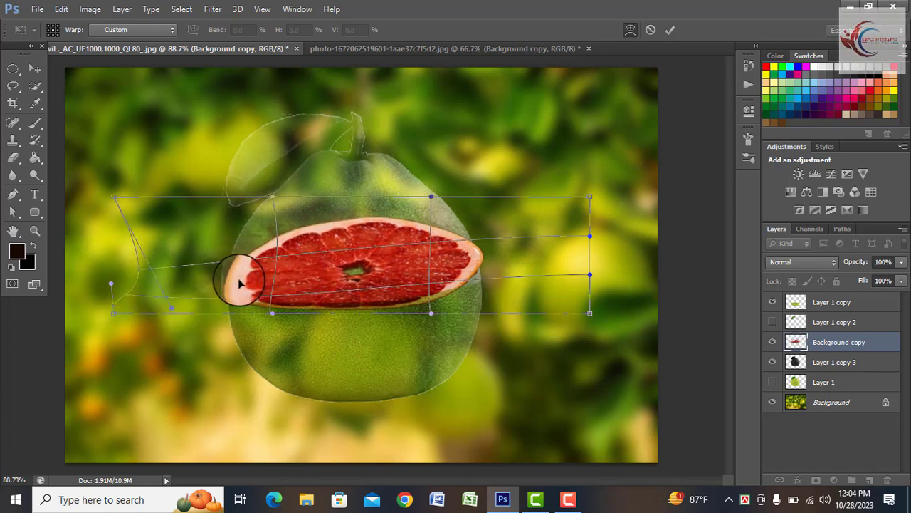
mouse_move(240, 283)
left_mouse_down()
mouse_move(307, 306)
mouse_move(301, 291)
mouse_move(302, 299)
mouse_move(227, 285)
mouse_move(236, 286)
left_mouse_up()
left_click_drag(171, 311, 176, 326)
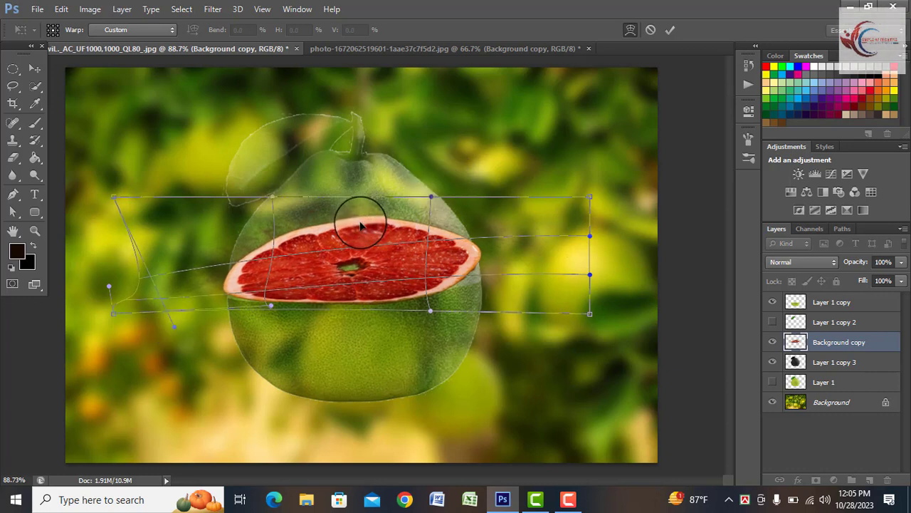
Warp the top edge and right end, flattening and thinning the slice into a curved sliver.
mouse_move(360, 225)
left_mouse_down()
mouse_move(363, 217)
mouse_move(371, 230)
left_mouse_up()
mouse_move(480, 262)
left_mouse_down()
mouse_move(475, 274)
mouse_move(473, 260)
left_mouse_up()
left_click_drag(378, 271, 381, 273)
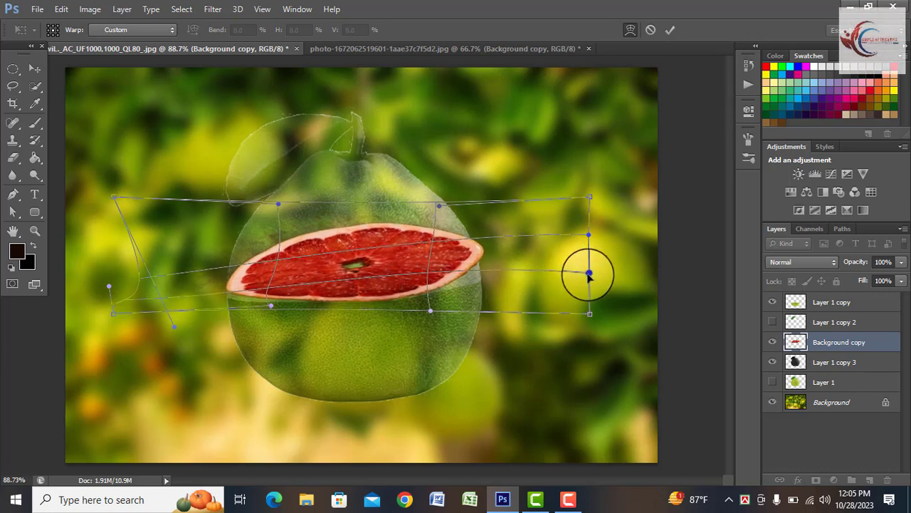
mouse_move(588, 276)
left_mouse_down()
mouse_move(573, 285)
mouse_move(582, 315)
left_mouse_up()
left_click_drag(586, 237, 586, 276)
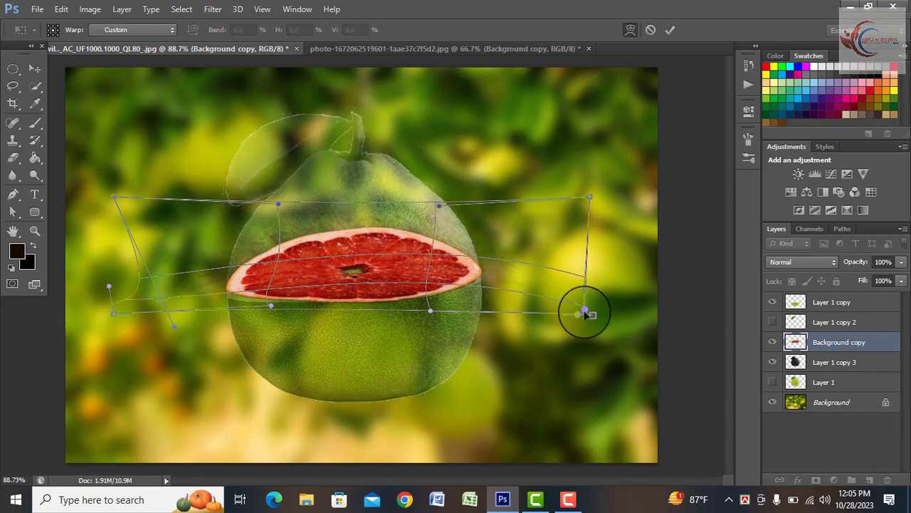
left_click_drag(584, 312, 588, 314)
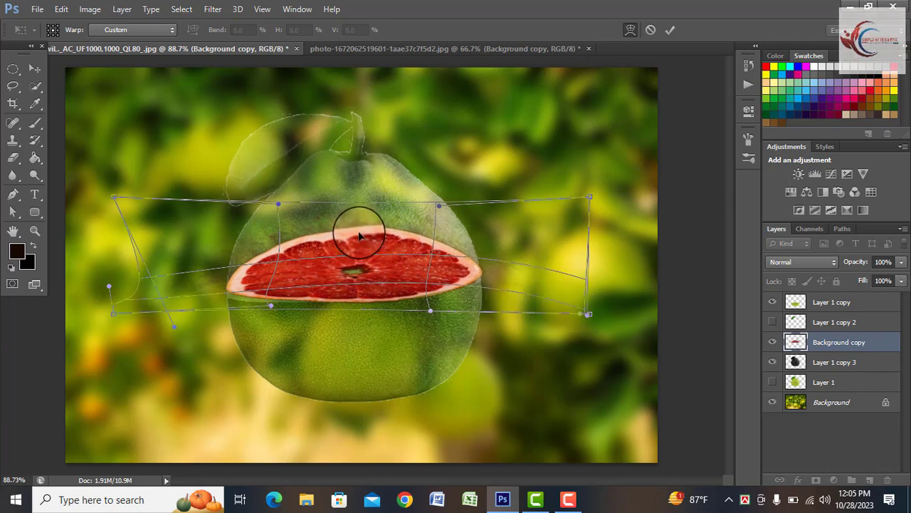
left_click_drag(356, 230, 357, 237)
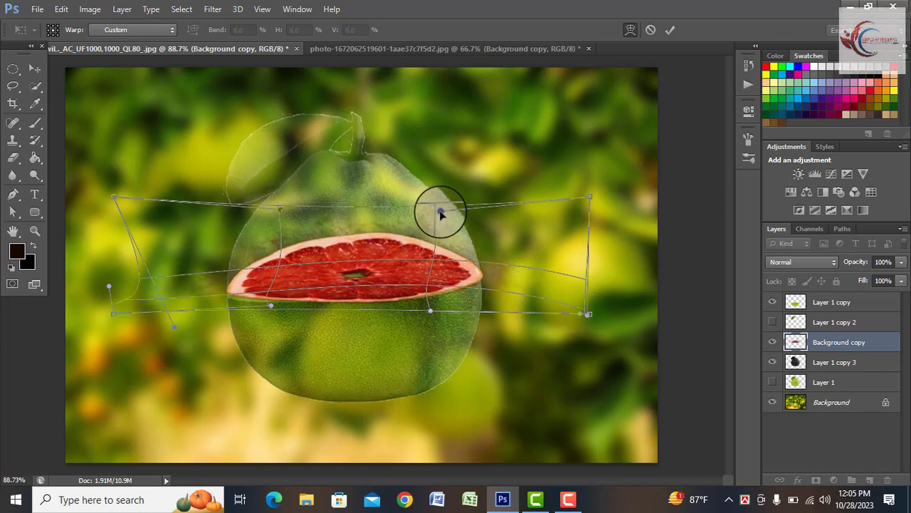
left_click_drag(440, 213, 441, 302)
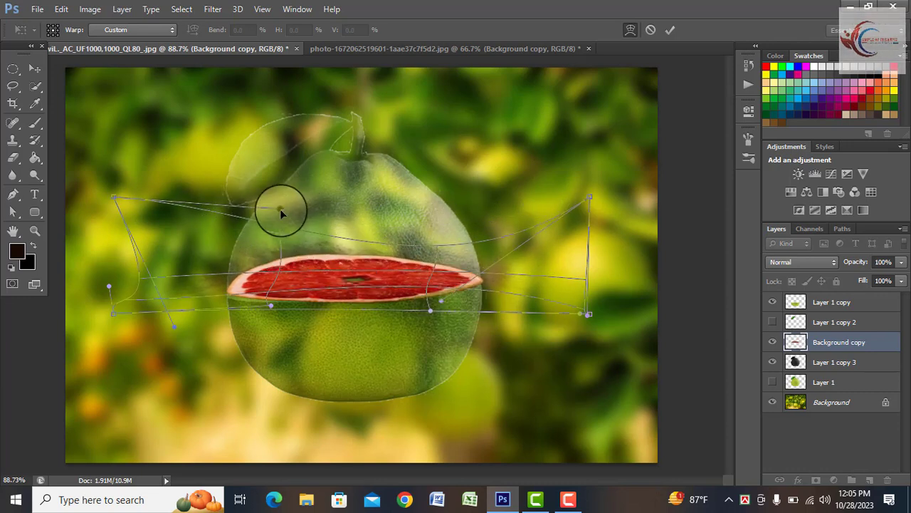
mouse_move(282, 212)
left_mouse_down()
mouse_move(258, 282)
mouse_move(229, 293)
left_mouse_up()
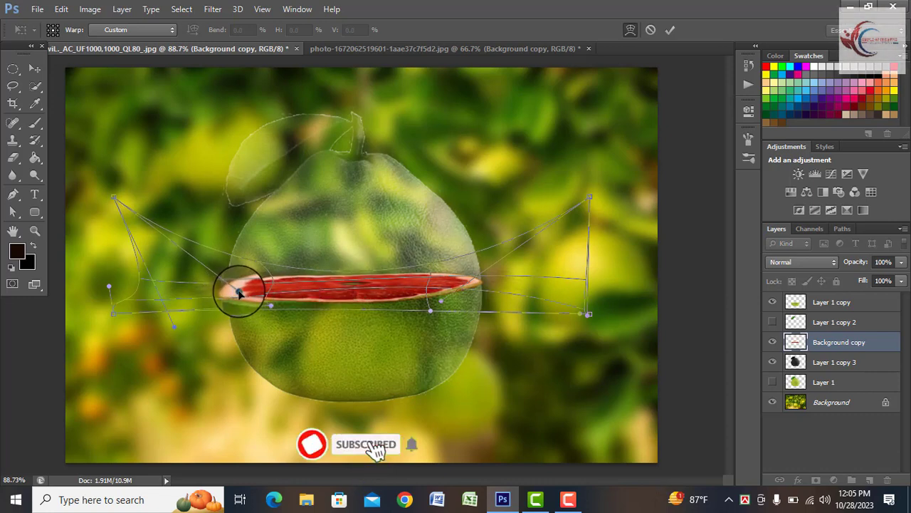
mouse_move(175, 329)
left_mouse_down()
mouse_move(189, 325)
mouse_move(193, 334)
left_mouse_up()
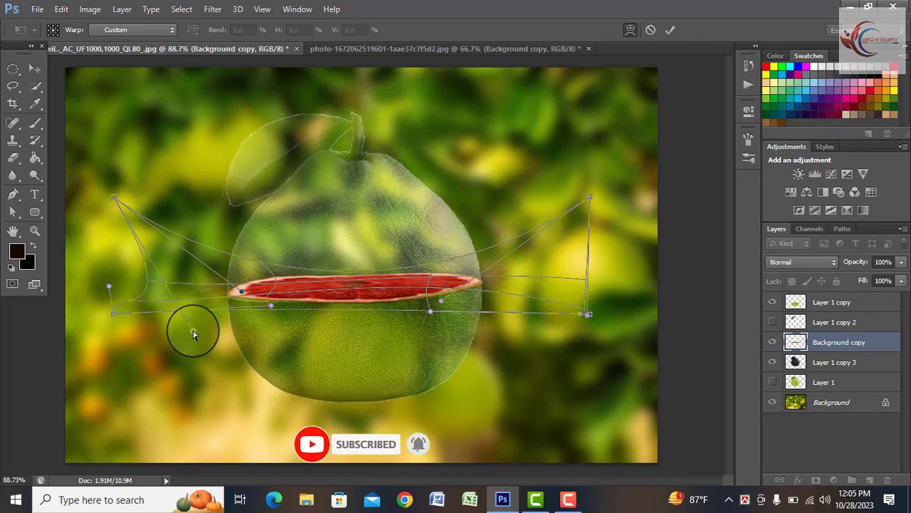
Commit the slice warp, then bring the house image in at about 59% onto the slice.
left_click(671, 29)
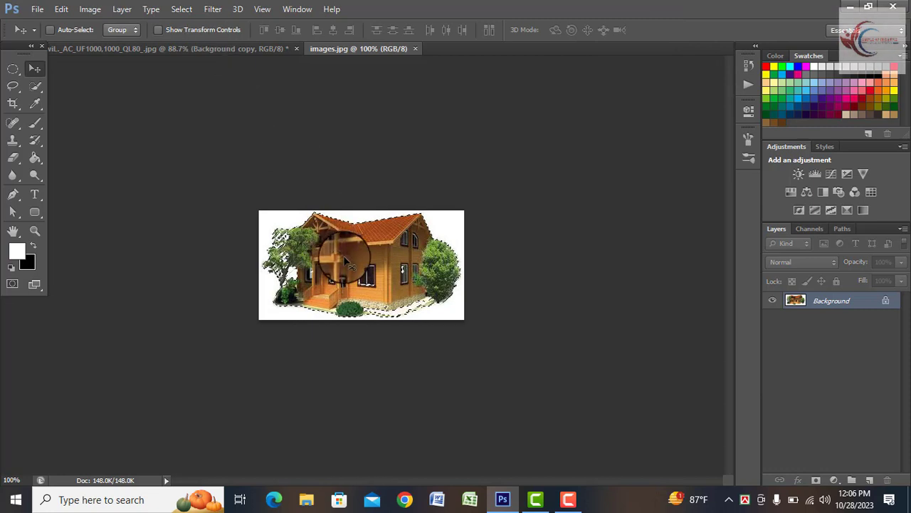
mouse_move(348, 268)
left_mouse_down()
mouse_move(344, 259)
mouse_move(417, 267)
mouse_move(405, 269)
left_mouse_up()
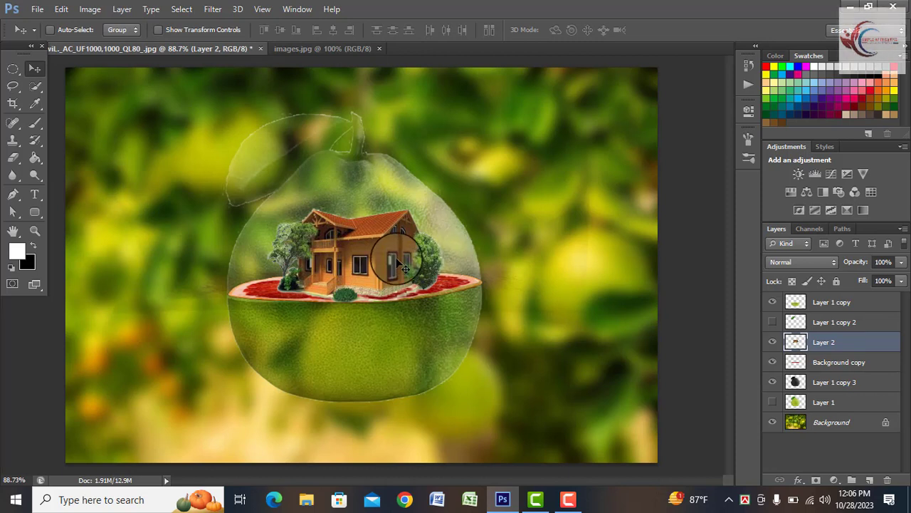
key("ctrl+t")
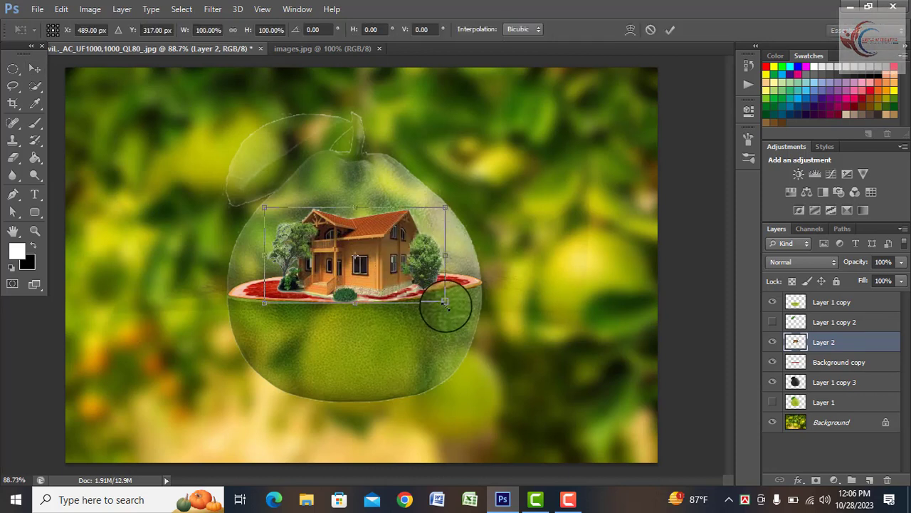
left_click_drag(446, 304, 406, 286)
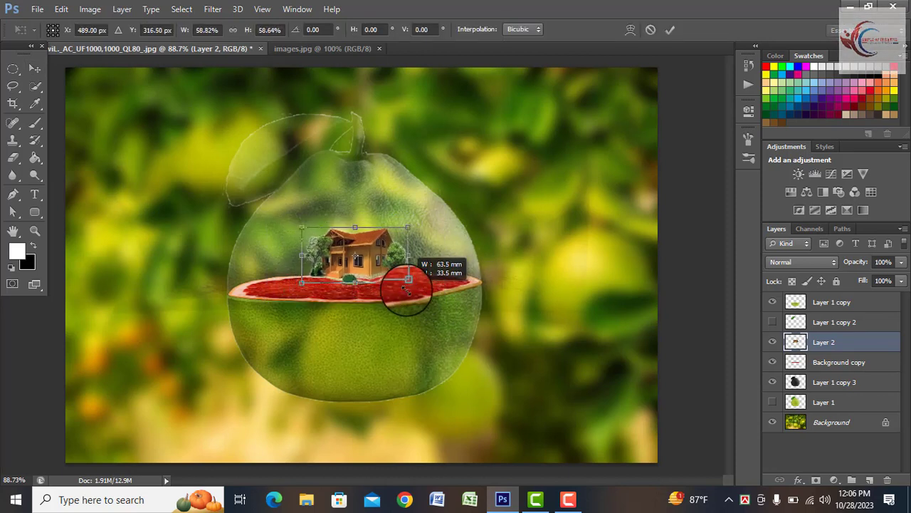
left_click_drag(378, 263, 374, 283)
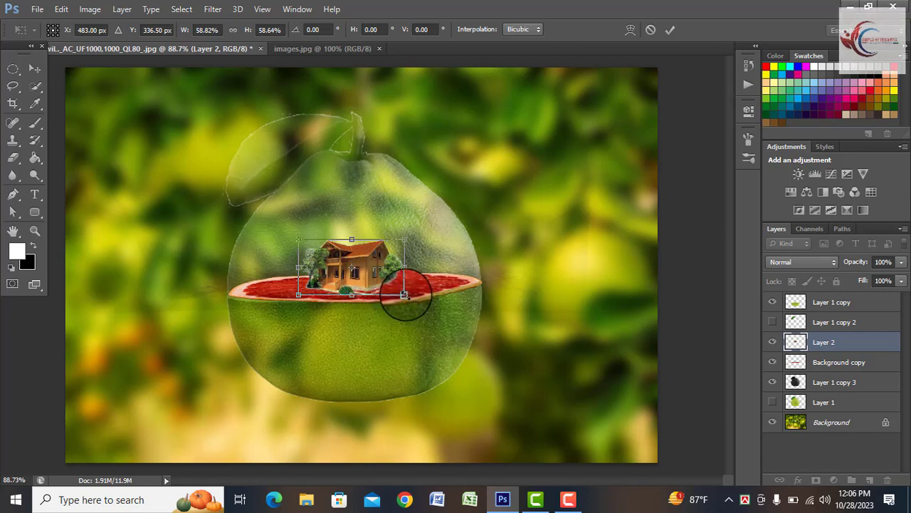
Enlarge the house to about 62%, nudge it left, commit, then shift it slightly right.
left_click_drag(404, 295, 408, 295)
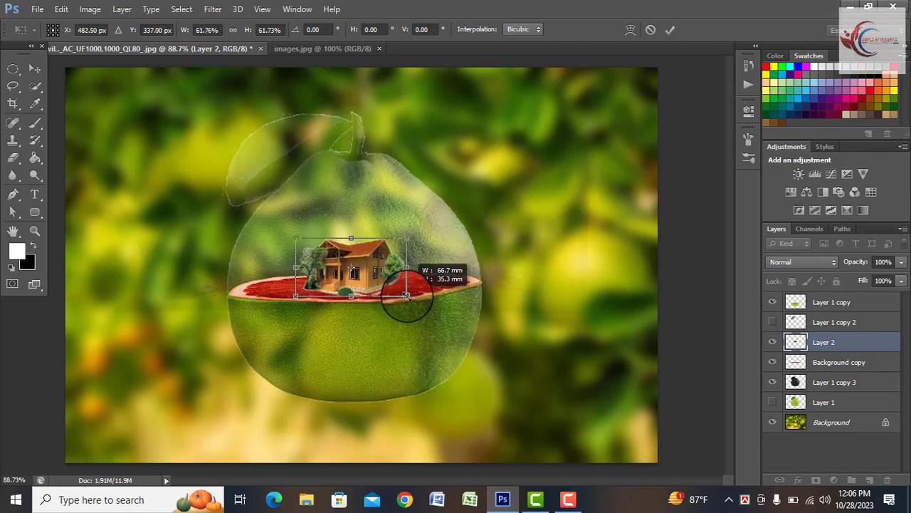
scroll(351, 280, "up", 2)
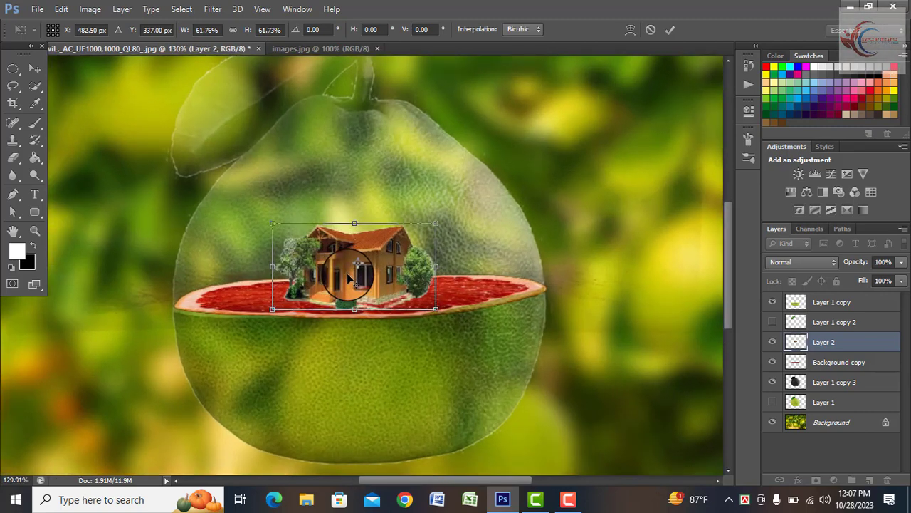
scroll(349, 279, "up", 2)
left_click_drag(375, 280, 365, 281)
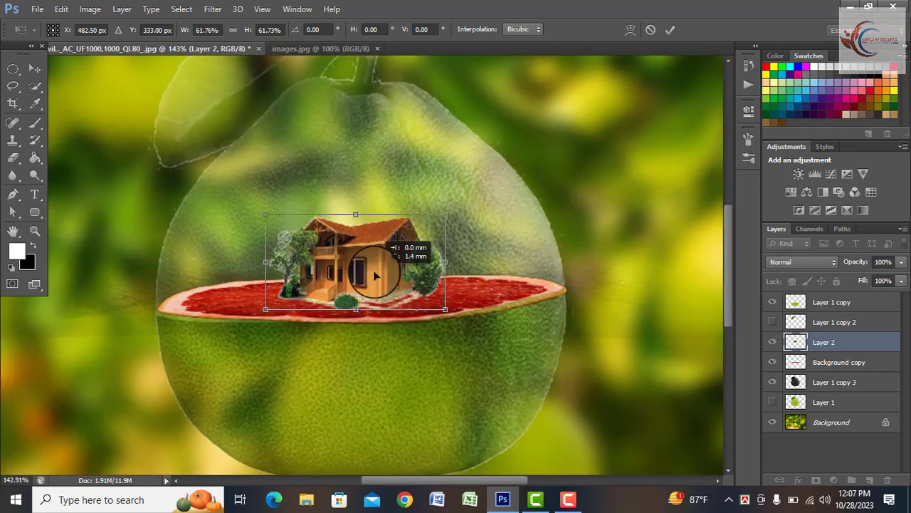
left_click(672, 29)
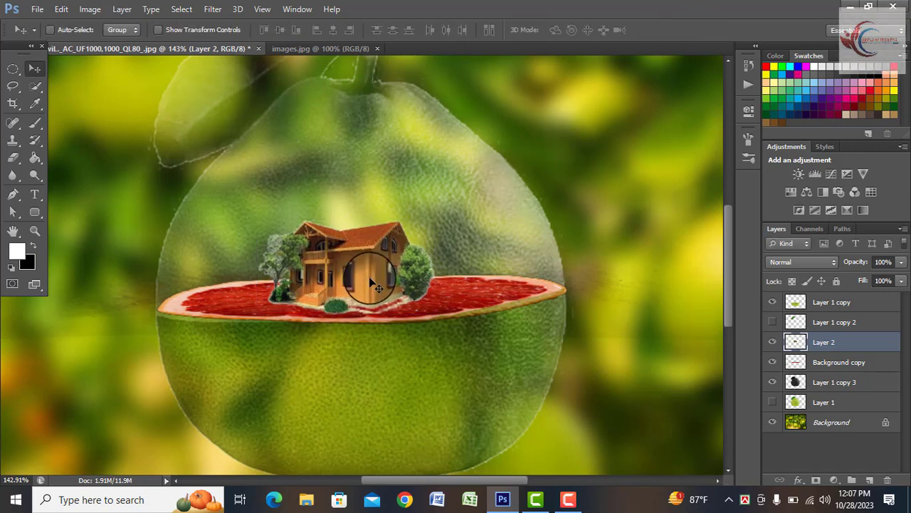
left_click_drag(370, 279, 373, 281)
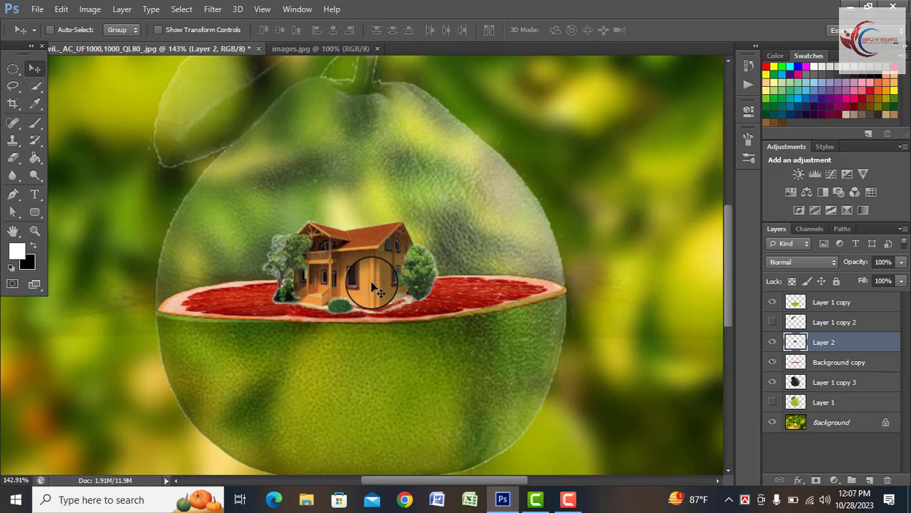
Shrink the house a bit more and re-centre it on the grapefruit slice.
key("ctrl+t")
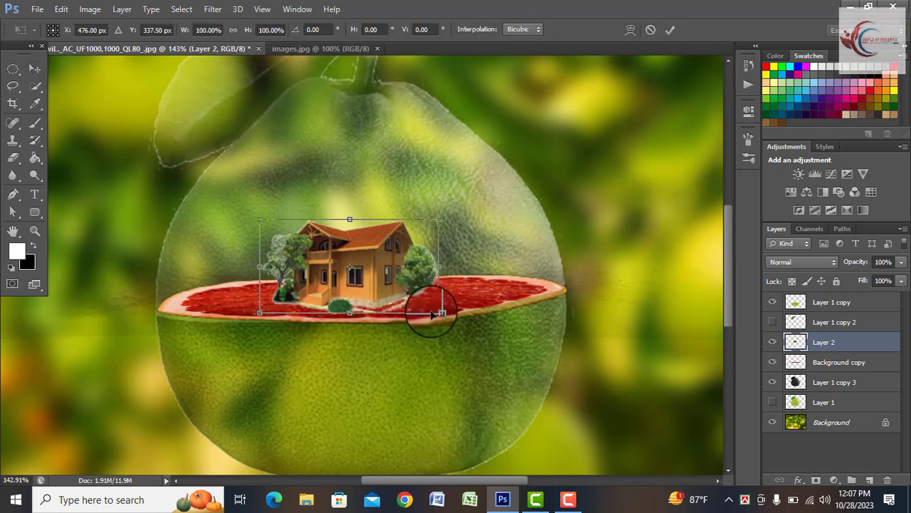
left_click_drag(438, 311, 418, 305)
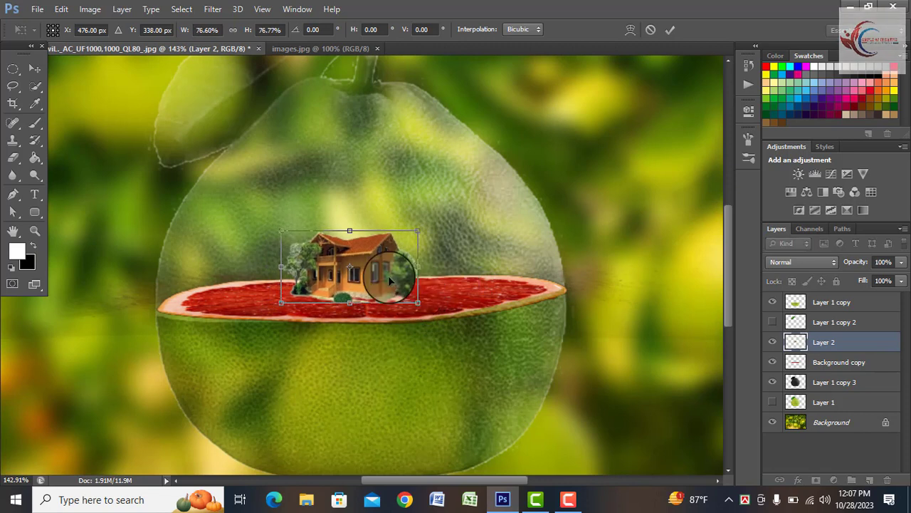
left_click_drag(361, 277, 368, 280)
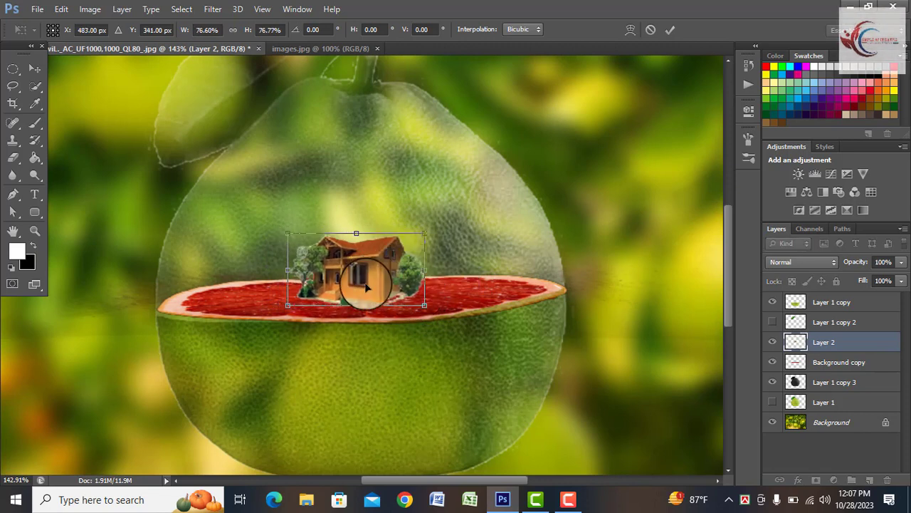
left_click(670, 30)
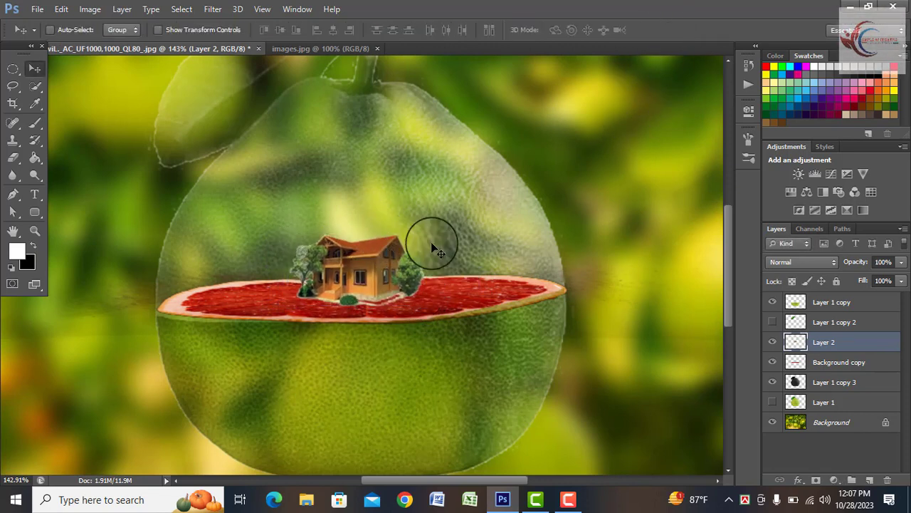
scroll(432, 243, "down", 2)
scroll(431, 243, "down", 2)
scroll(432, 243, "down", 1)
scroll(431, 243, "down", 1)
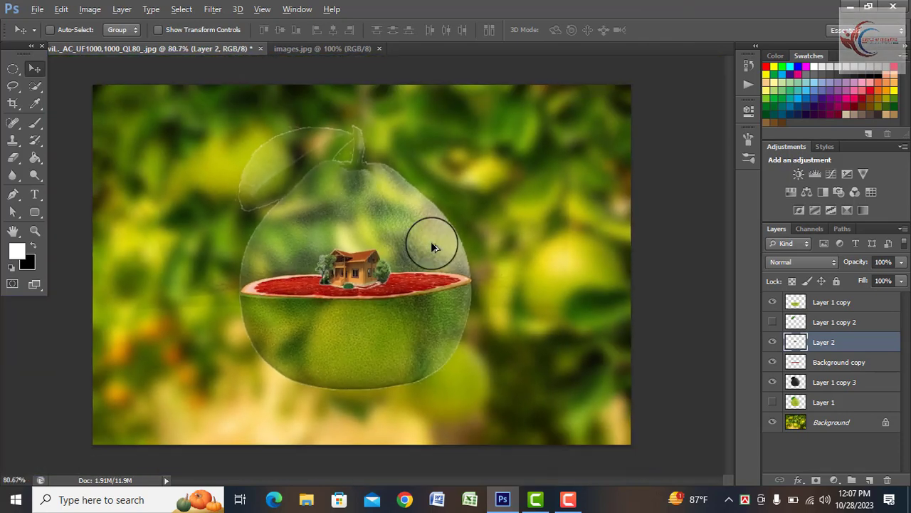
Move Layer 2 (the house) below Layer 1 copy 3, just above Background copy, then select Layer 1 copy 3.
key("alt")
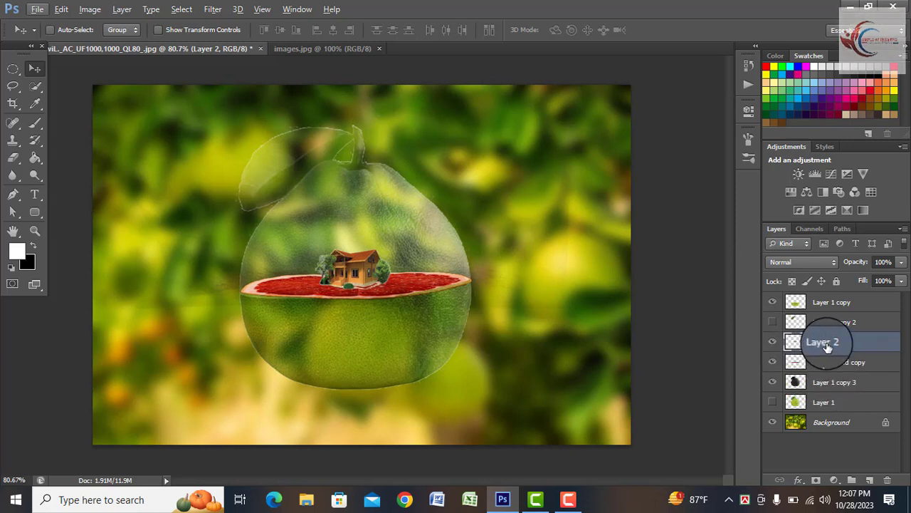
left_click_drag(833, 342, 826, 383)
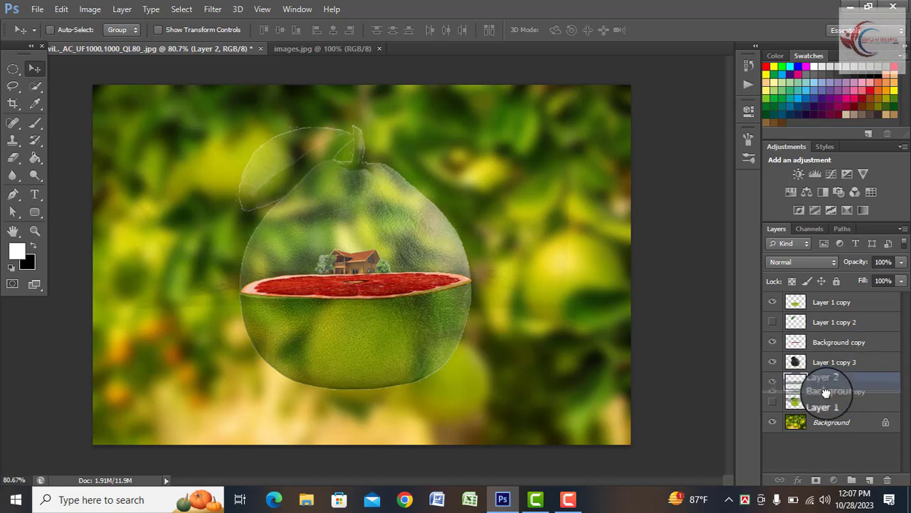
left_click_drag(826, 385, 827, 391)
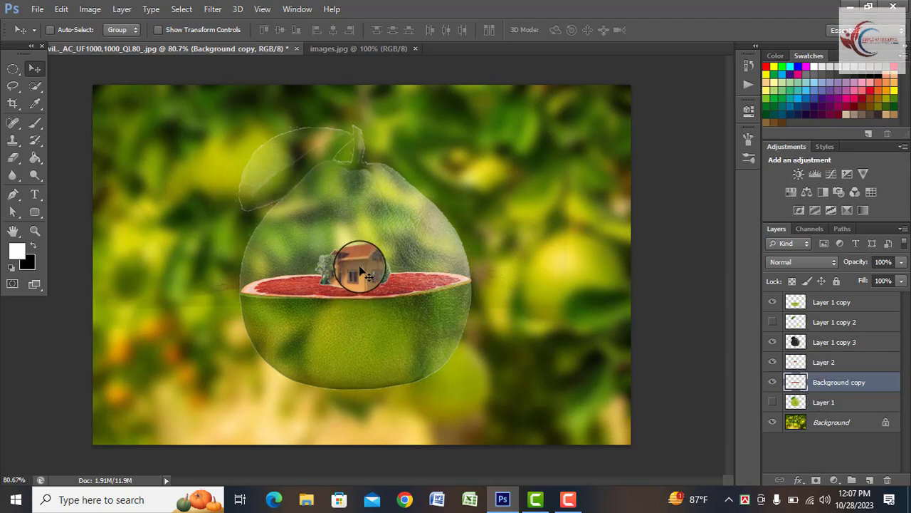
scroll(364, 268, "up", 2)
scroll(365, 268, "up", 1)
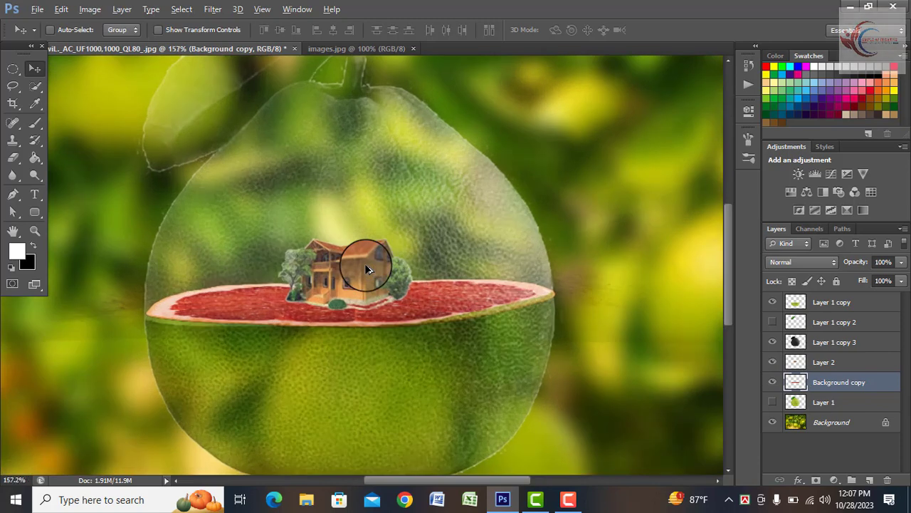
scroll(366, 268, "up", 1)
scroll(367, 270, "down", 1)
scroll(368, 269, "down", 2)
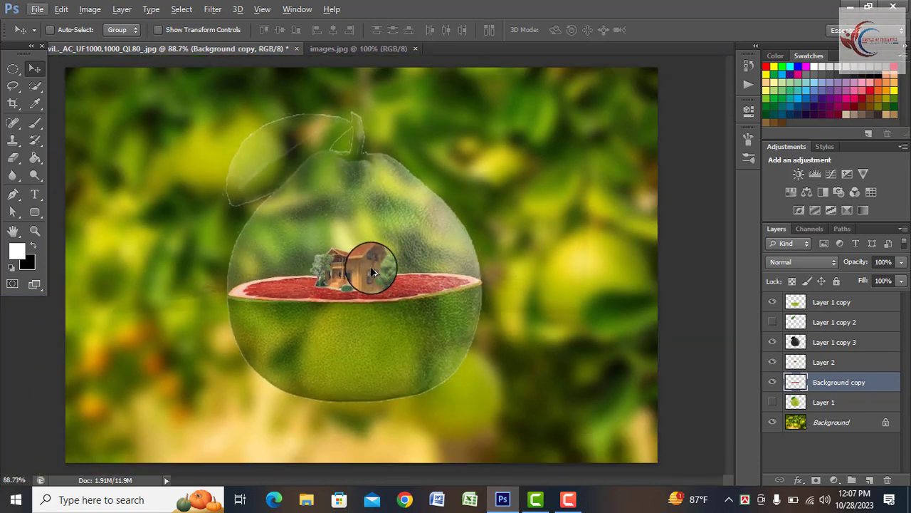
left_click(829, 342)
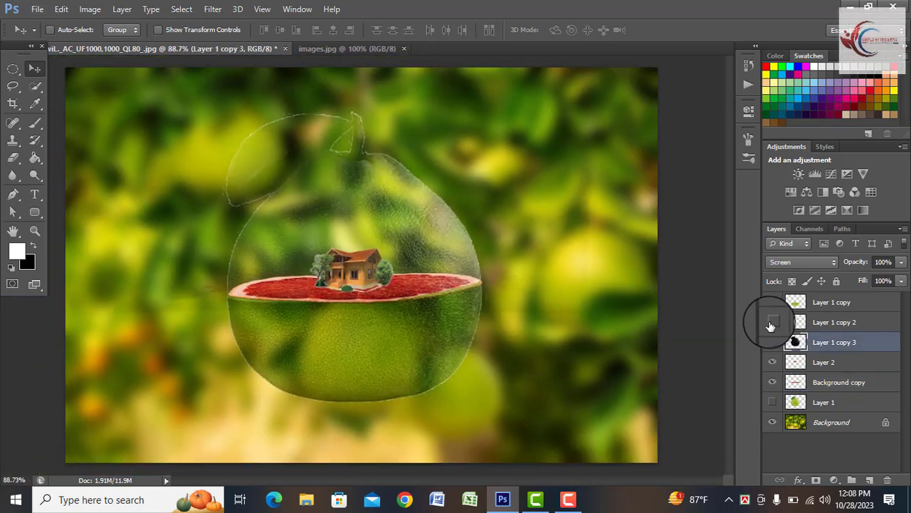
Show the leaf layer Layer 1 copy 2 and set its blend mode to Normal.
left_click(772, 322)
left_click(812, 322)
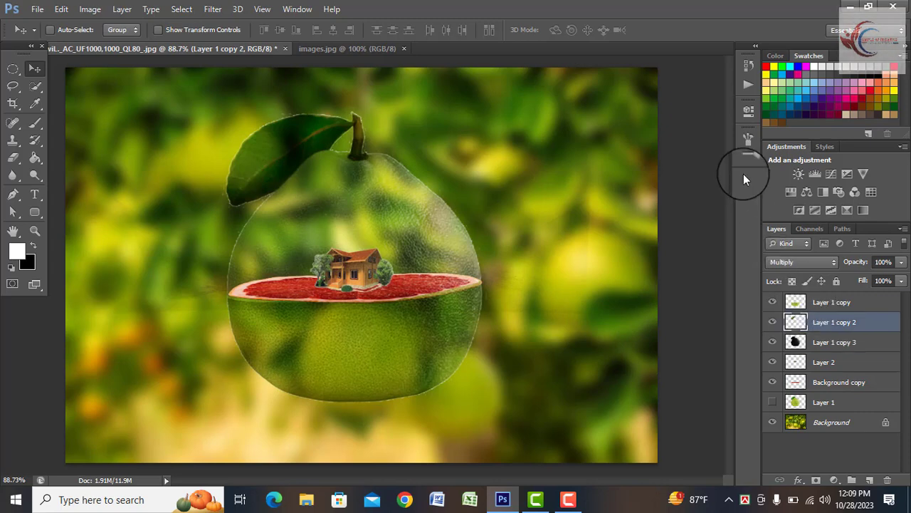
left_click(831, 264)
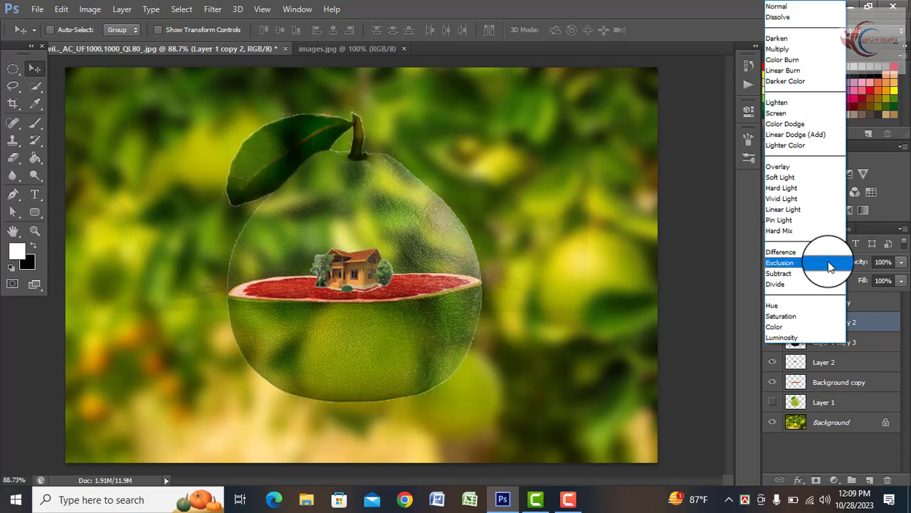
left_click(773, 6)
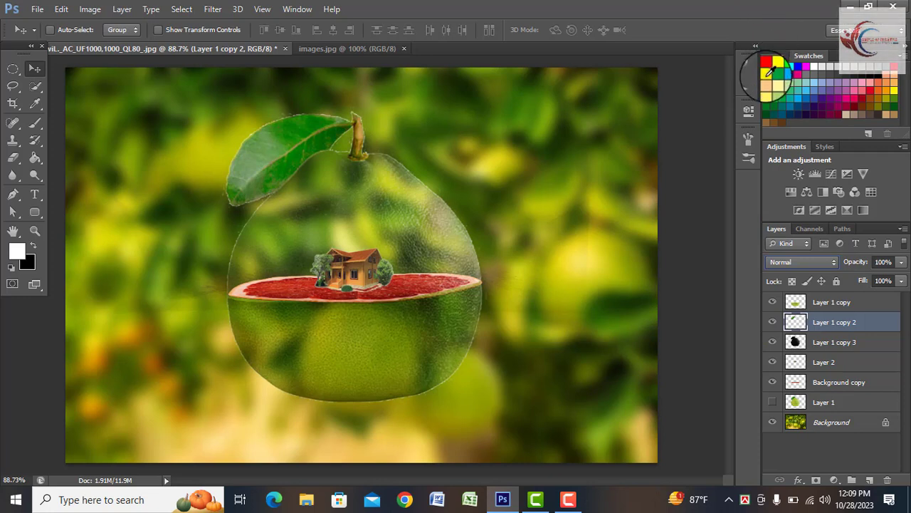
left_click_drag(796, 324, 779, 314)
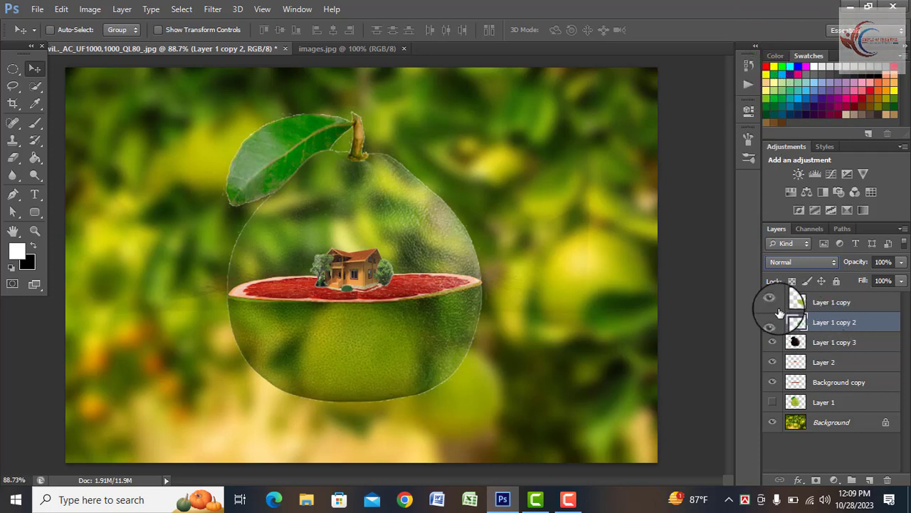
Set Layer 1 copy's blend mode to Normal, then select the house layer.
left_click(822, 304)
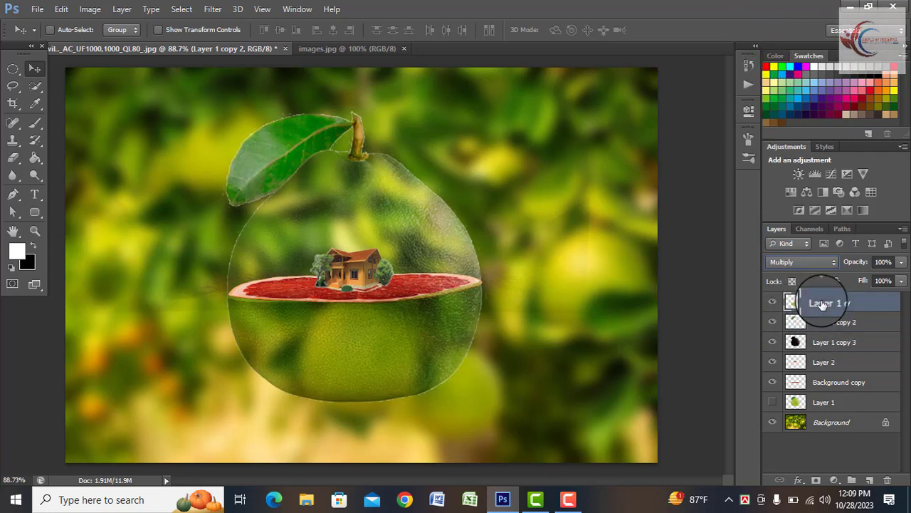
left_click(833, 261)
left_click(770, 7)
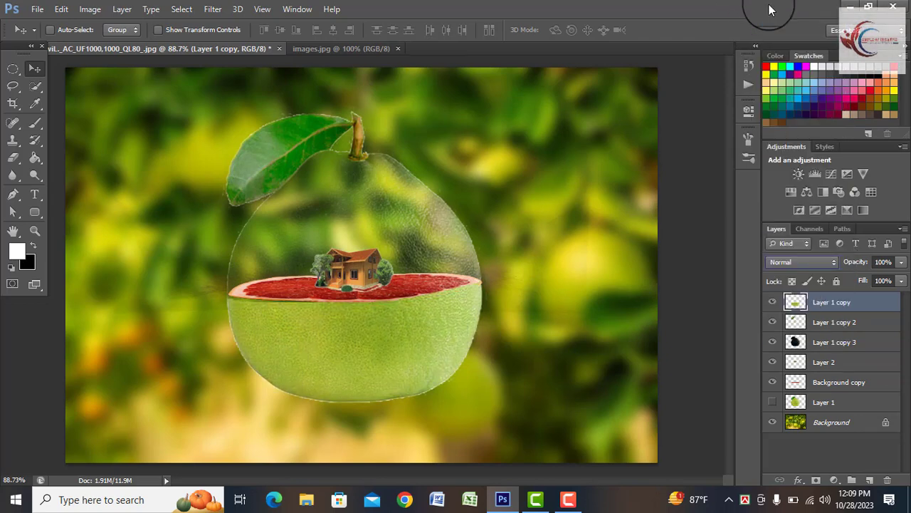
left_click(407, 237, "ctrl")
scroll(408, 237, "down", 1)
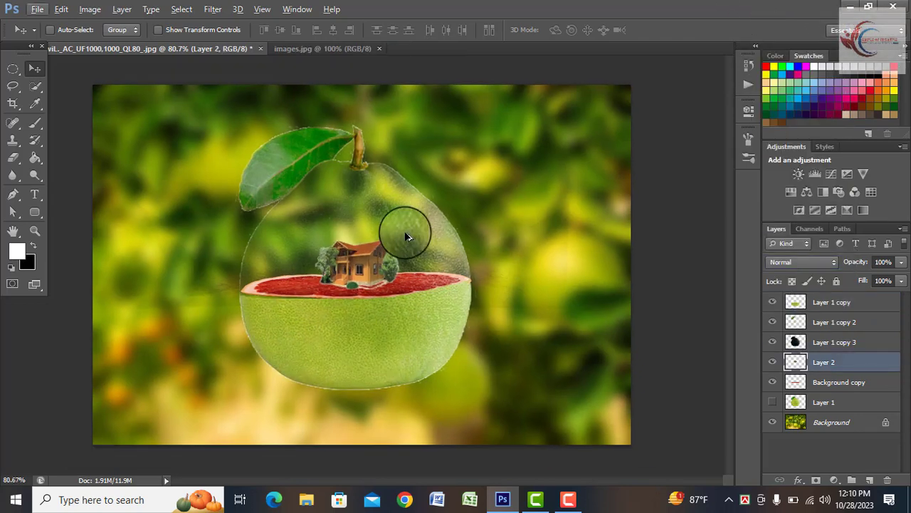
scroll(407, 237, "down", 1)
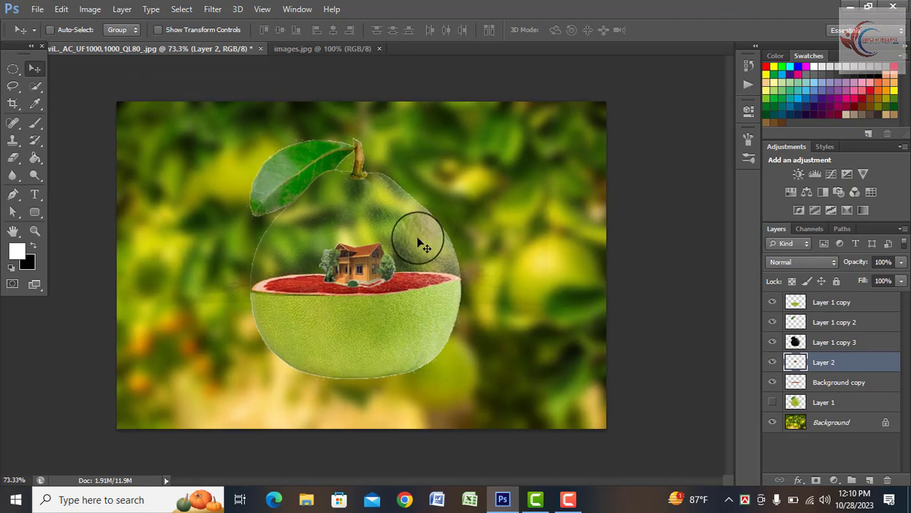